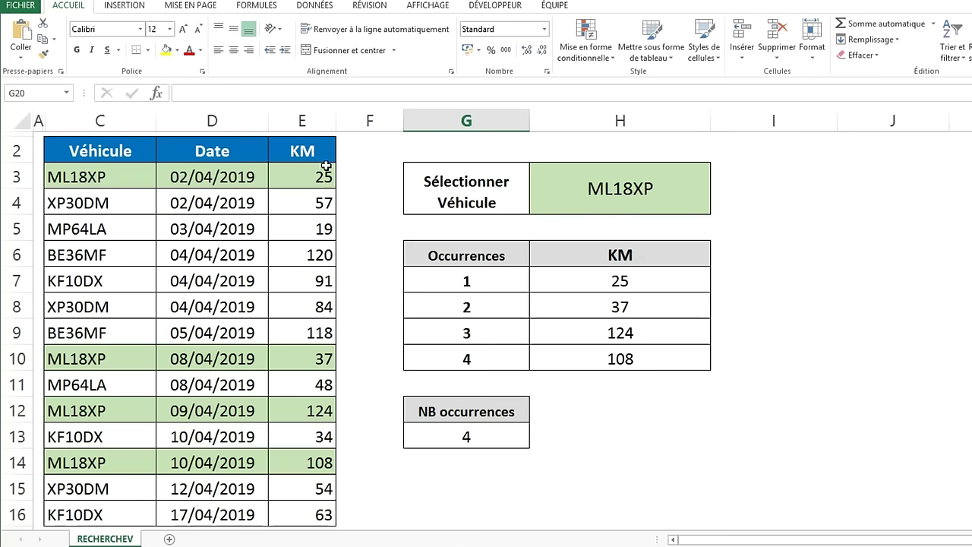
Step: Choose XP30DM from the Sélectionner Véhicule dropdown list
click(620, 213)
click(716, 189)
click(710, 190)
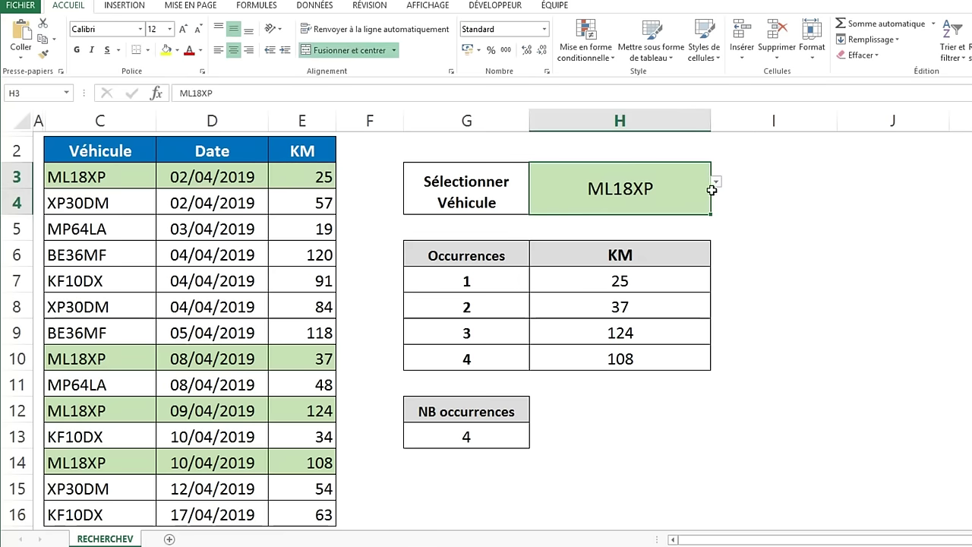
click(716, 189)
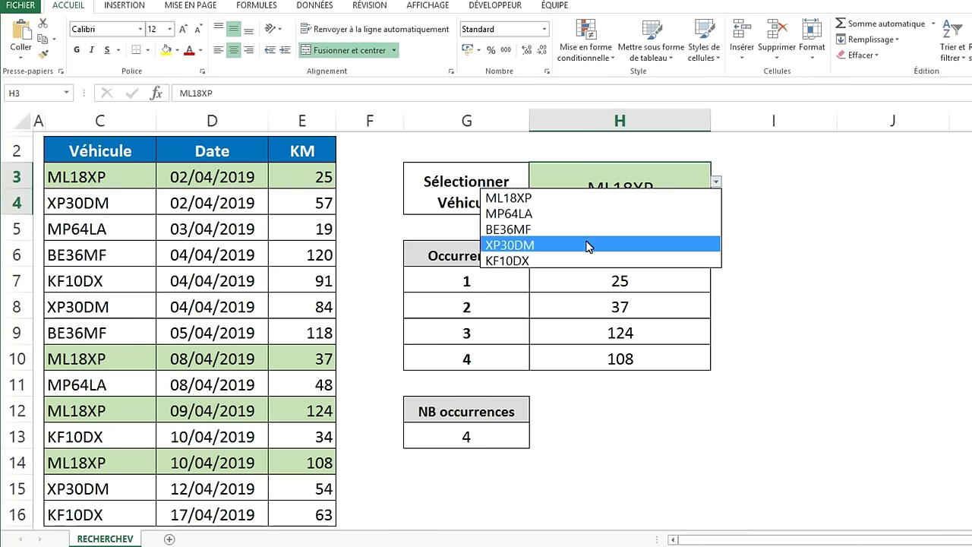
click(651, 245)
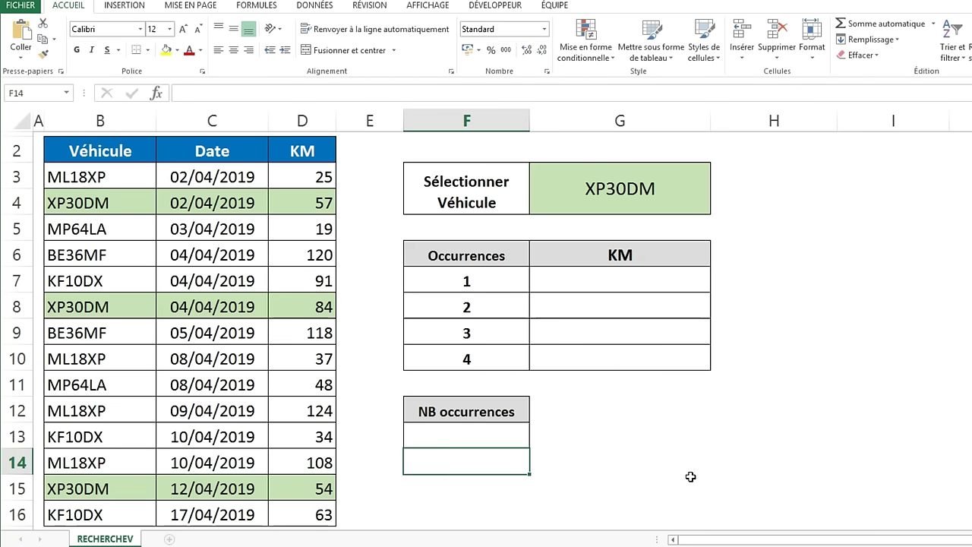
Step: Enter =RECHERCHEV(G3;$B$3:$D$16;3;0) in G13, returning 57 for XP30DM
click(601, 435)
text(=)
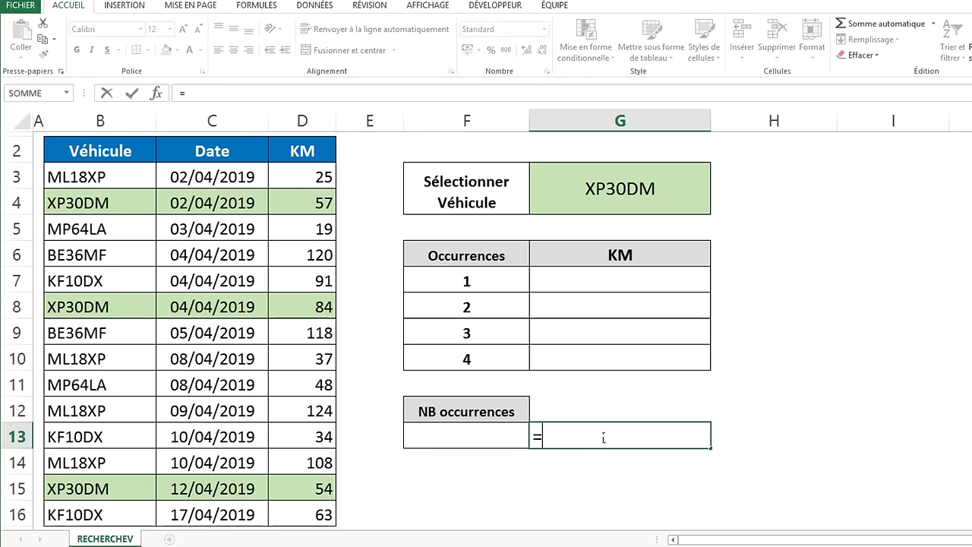
text(RECH)
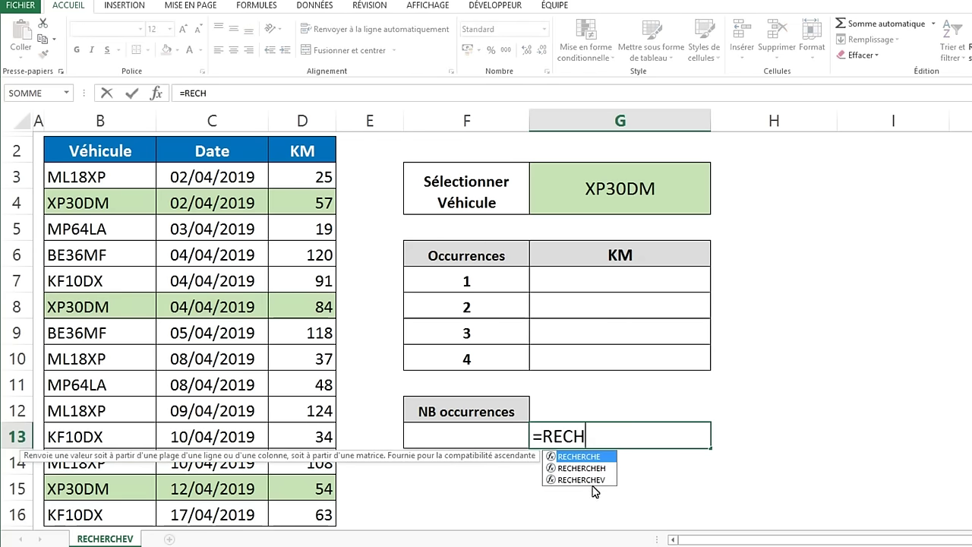
double_click(596, 480)
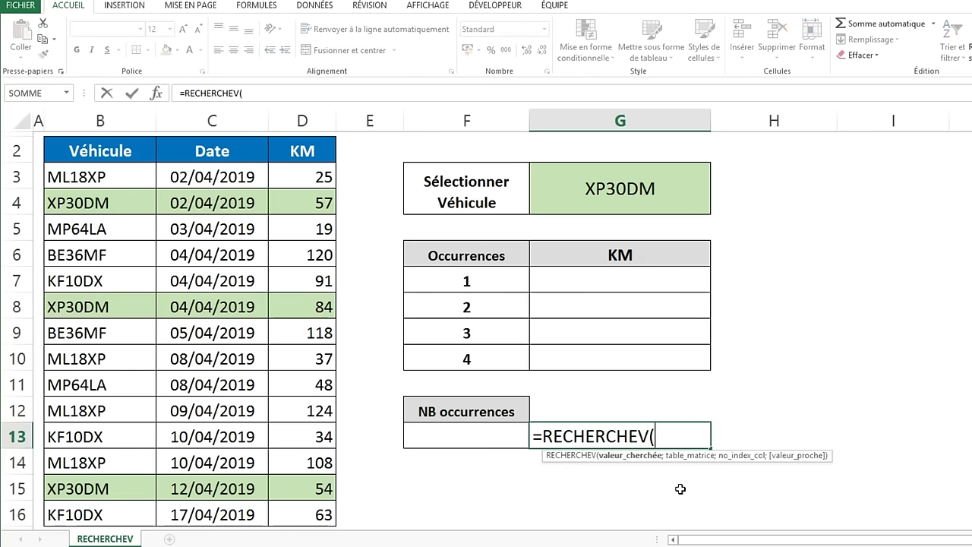
click(654, 189)
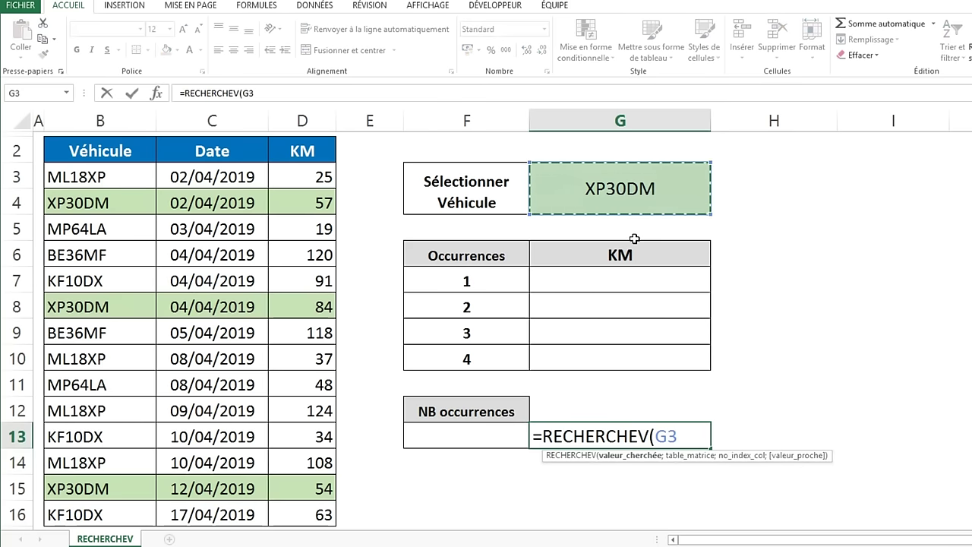
text(;)
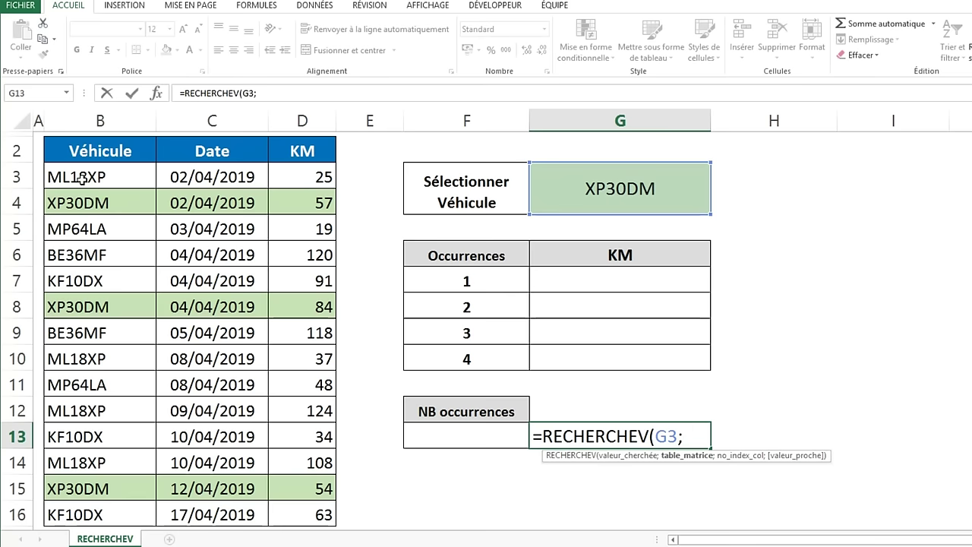
drag(82, 179, 283, 518)
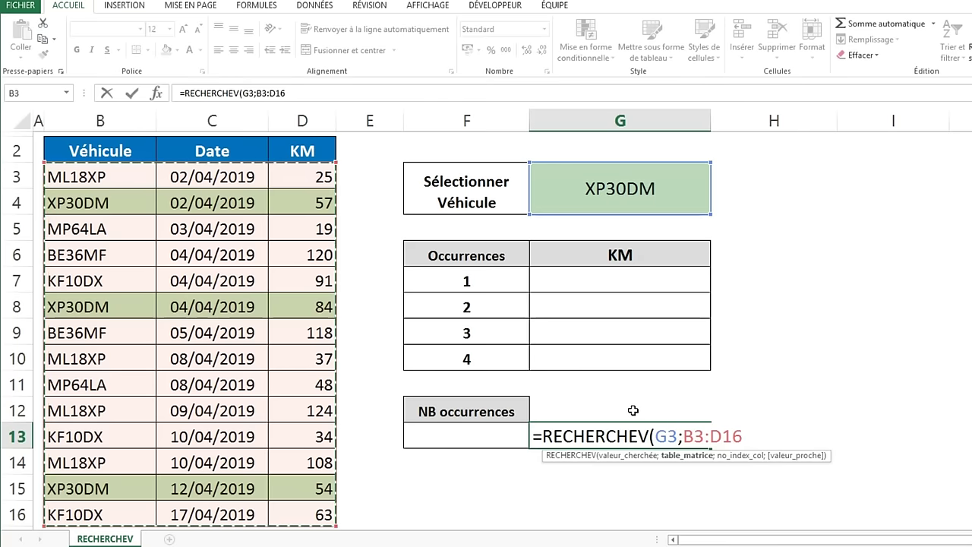
key(F4)
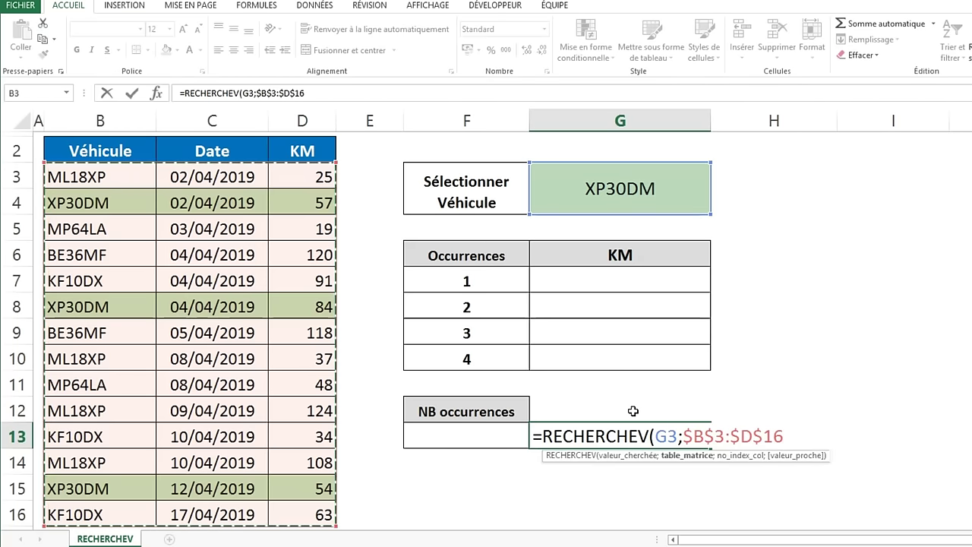
text(;)
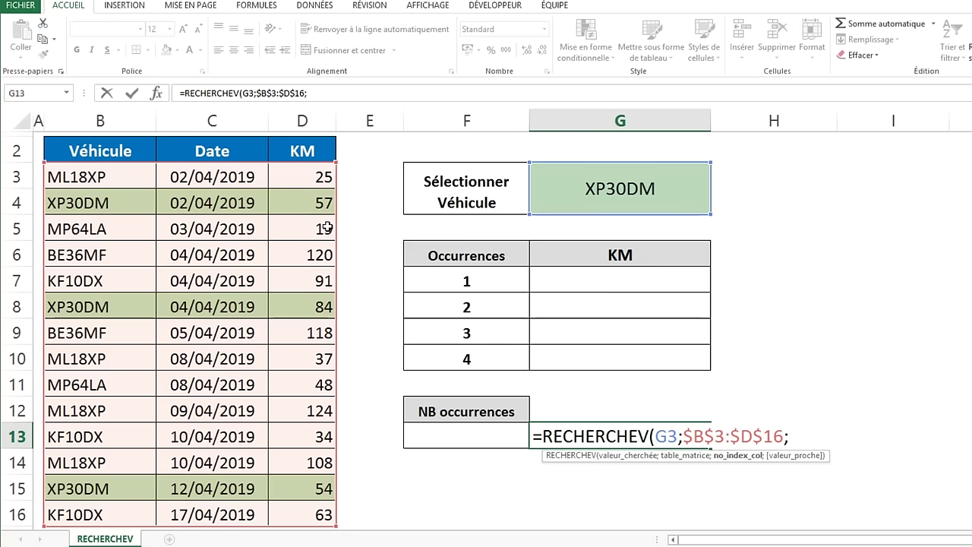
text(3;)
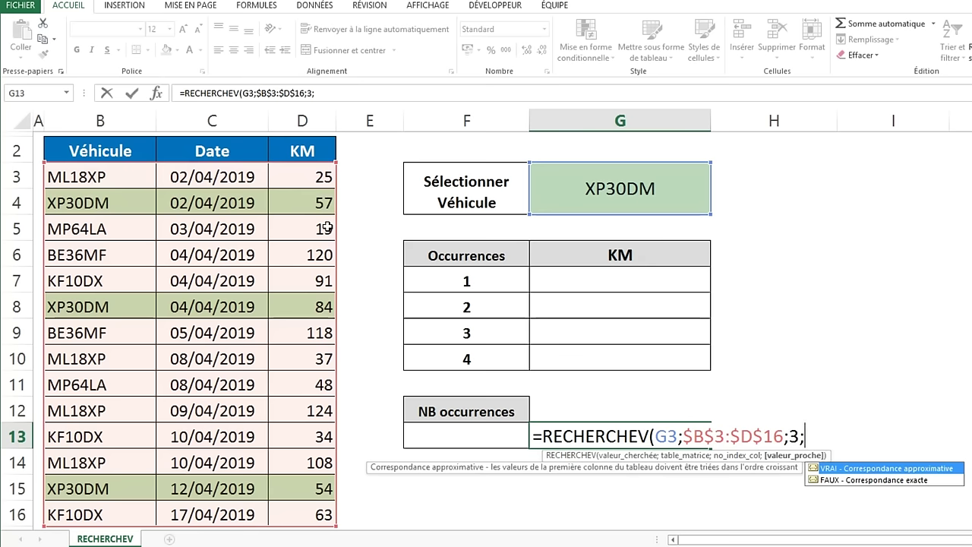
text(0)
key(Return)
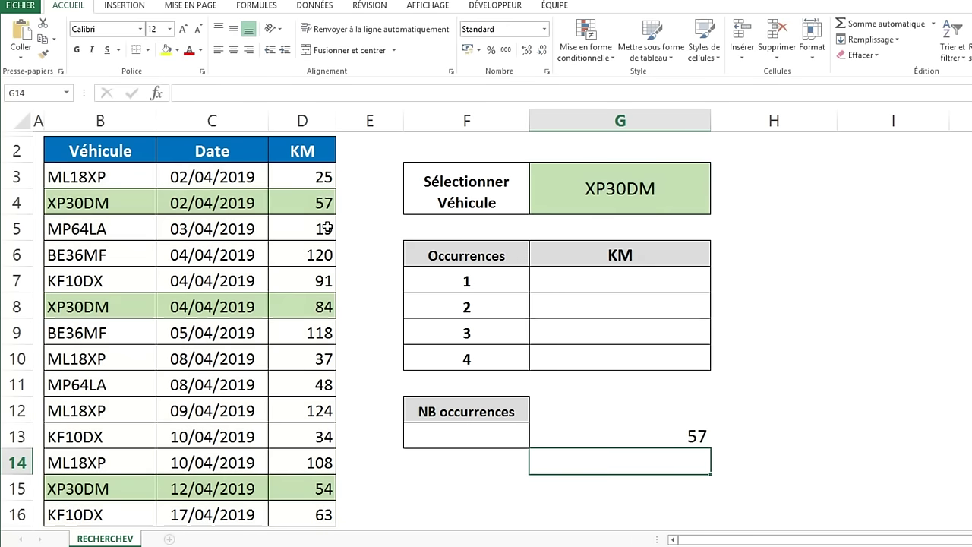
key(Up)
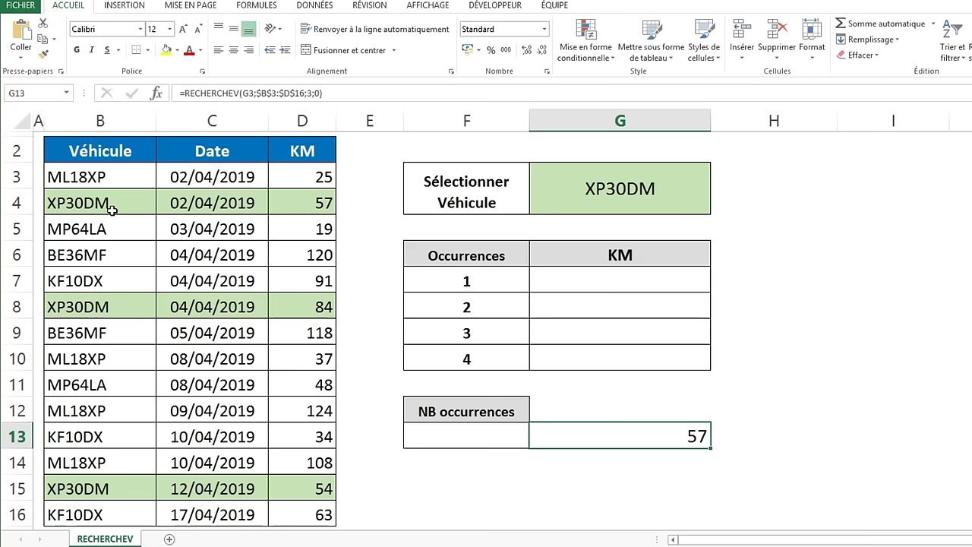
Step: Make the G13 lookup value absolute as $G$3 after noting the XP30DM rows
click(92, 307)
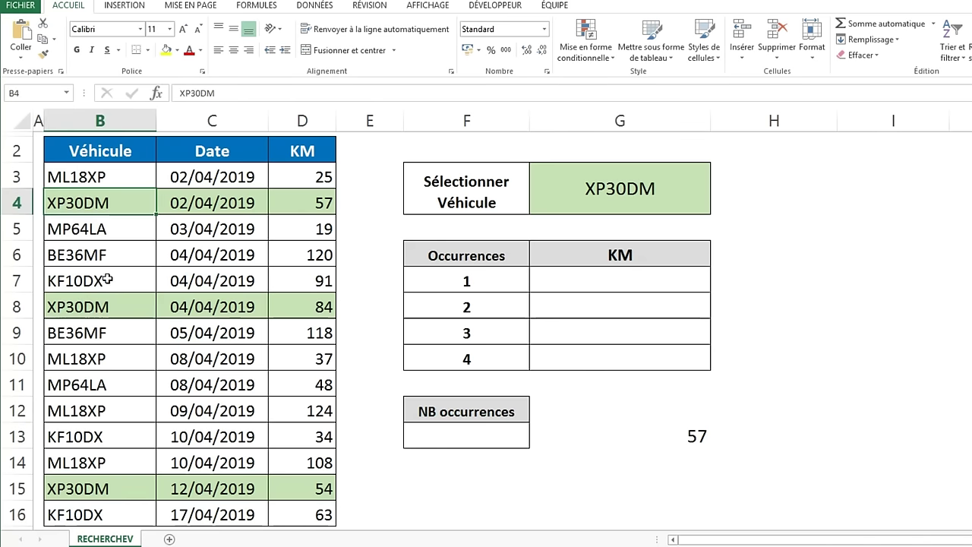
click(96, 205)
click(640, 434)
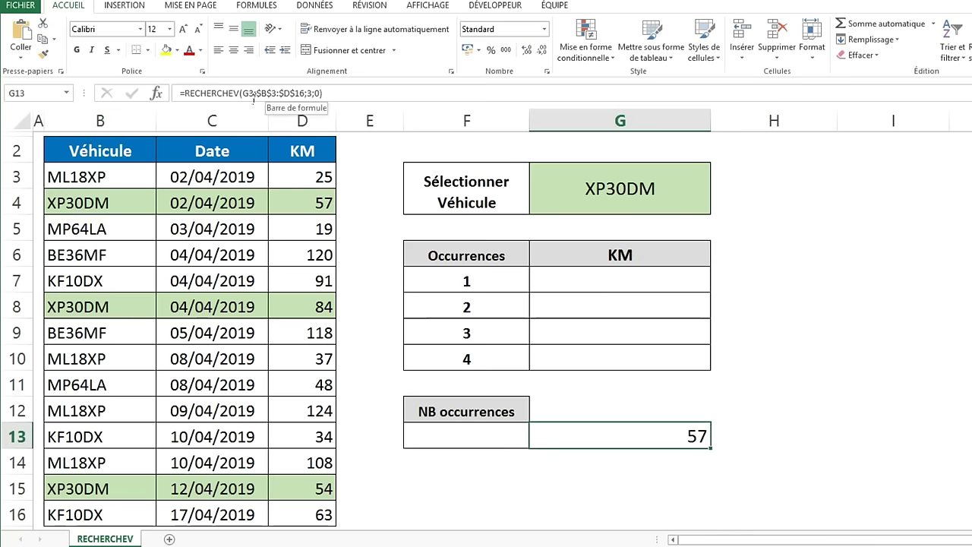
click(253, 97)
key(F4)
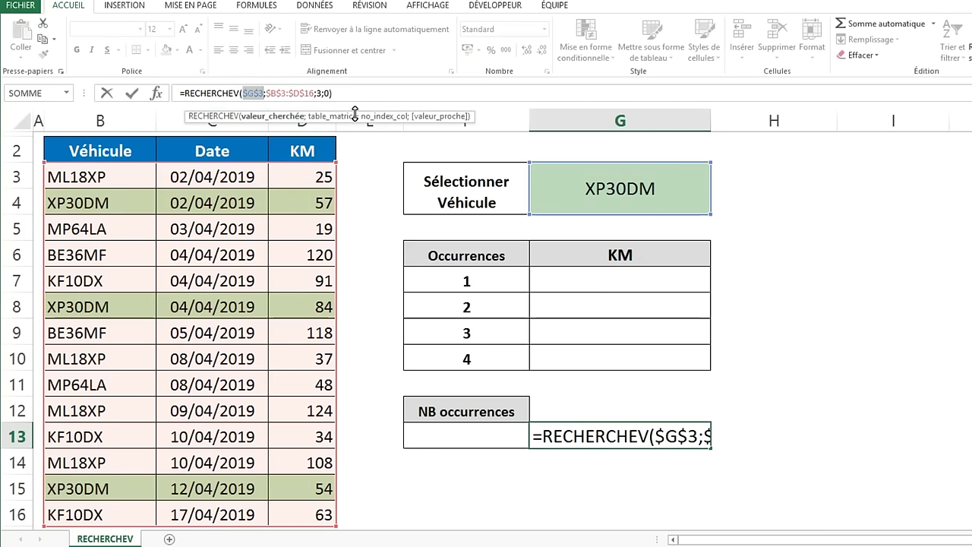
key(Return)
Step: Copy the G13 lookup down to G15, then clear G13:G15
click(699, 443)
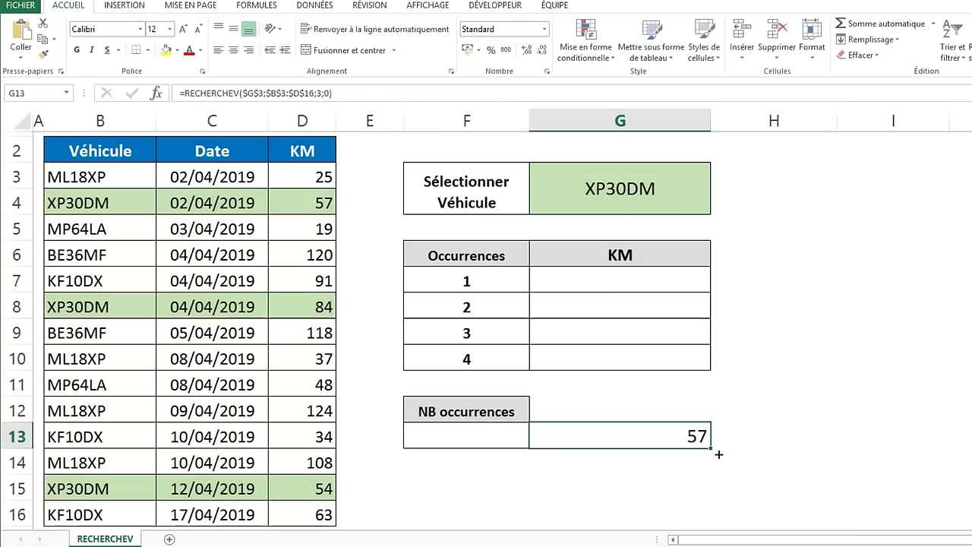
drag(718, 454, 716, 503)
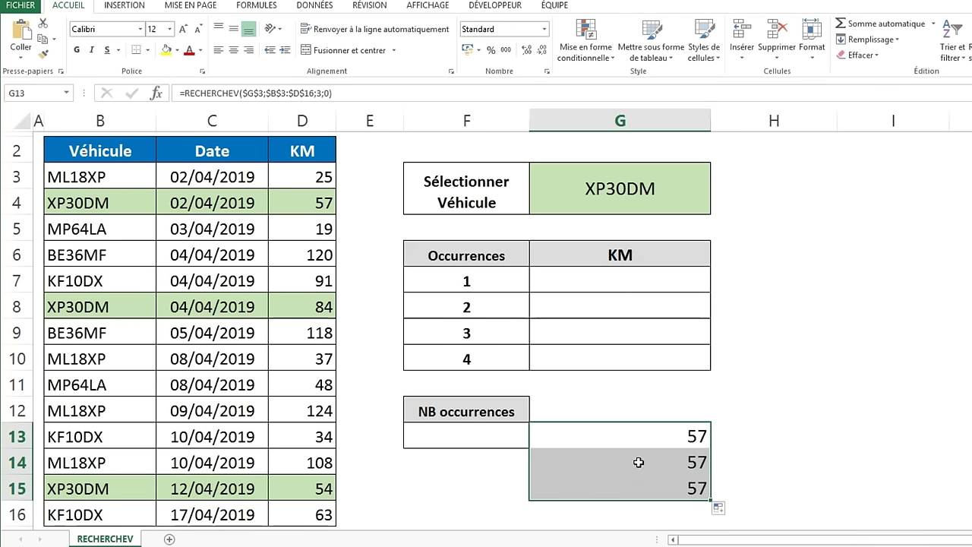
key(Delete)
click(751, 412)
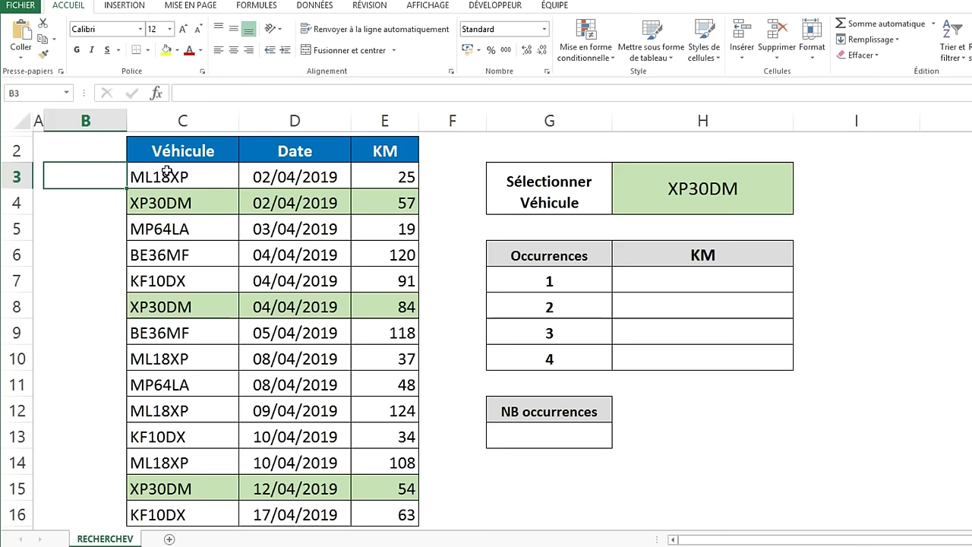
key(Right)
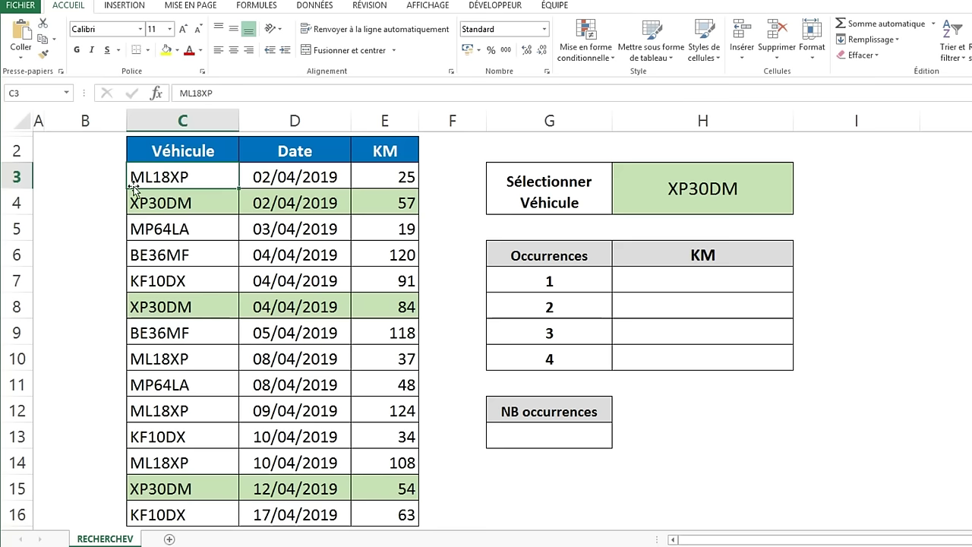
click(155, 212)
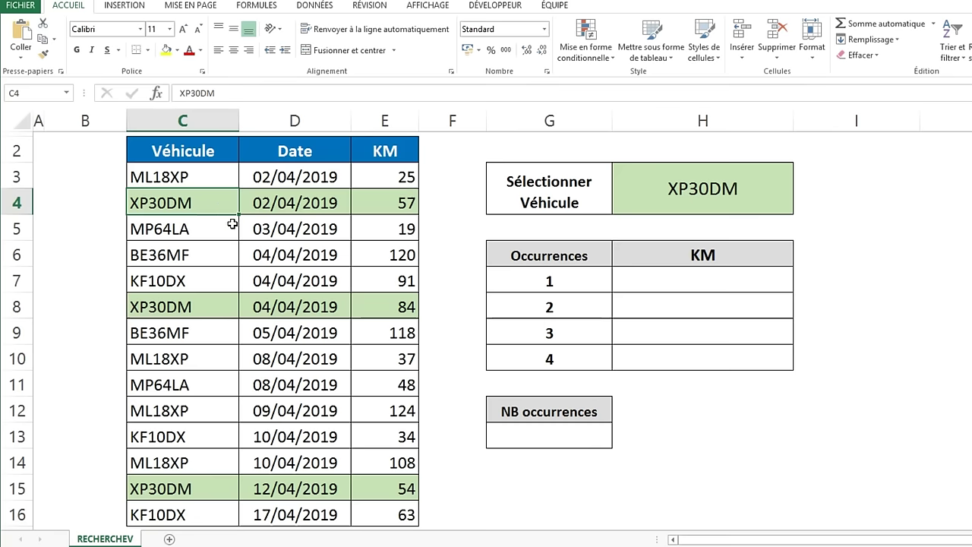
click(152, 305)
scroll(183, 313, down, 1)
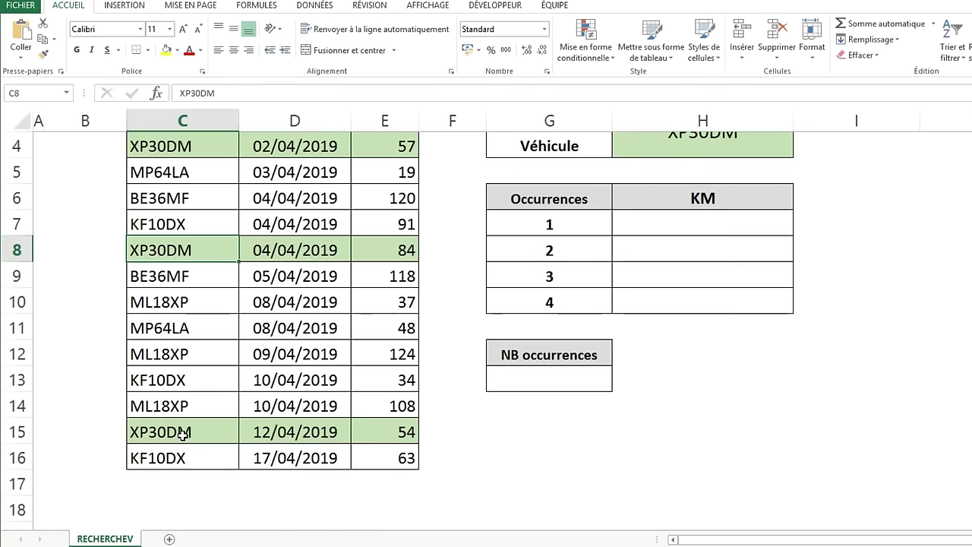
click(191, 370)
scroll(191, 380, up, 2)
click(85, 176)
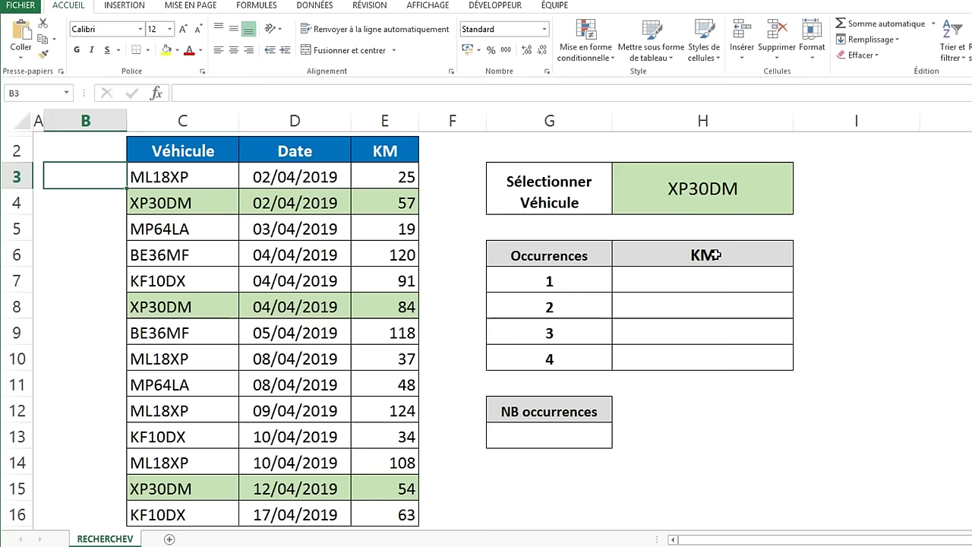
click(175, 203)
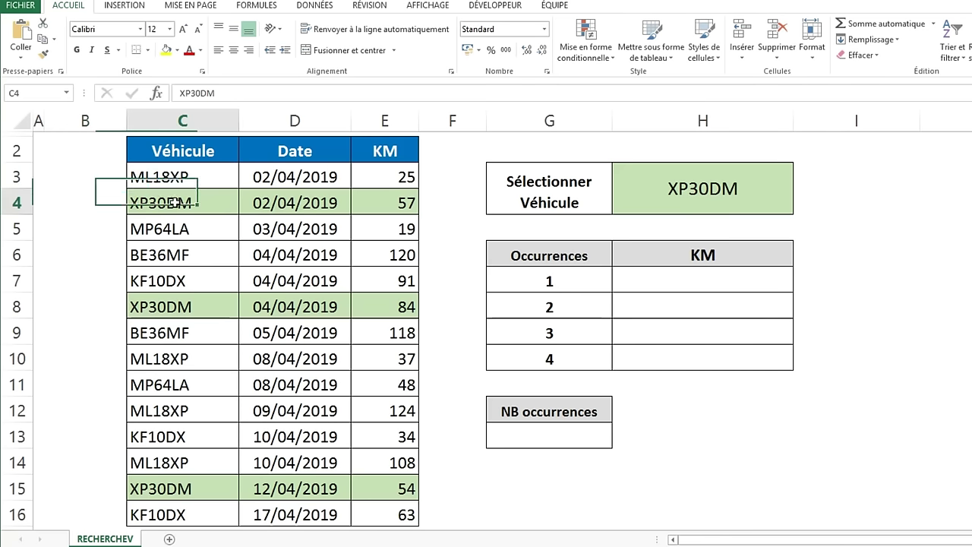
drag(689, 279, 699, 352)
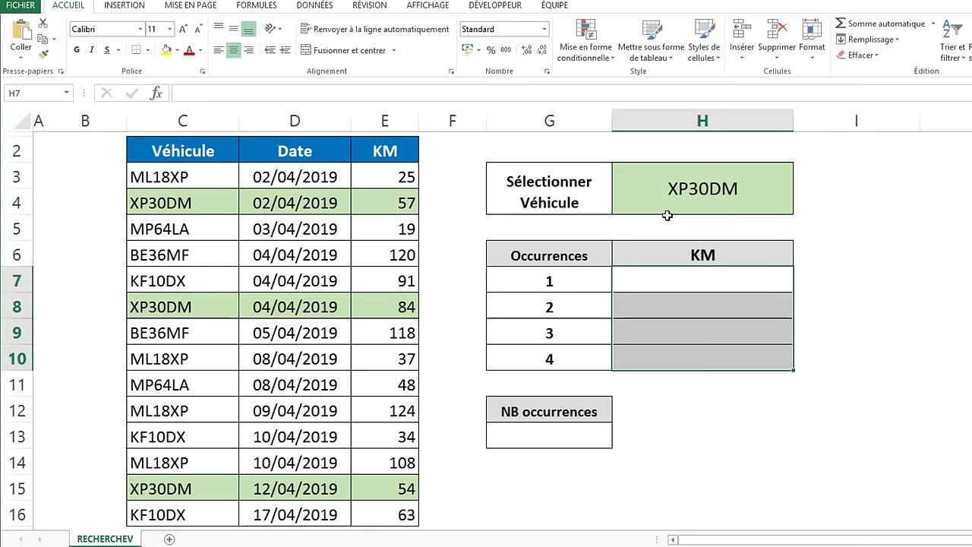
click(85, 176)
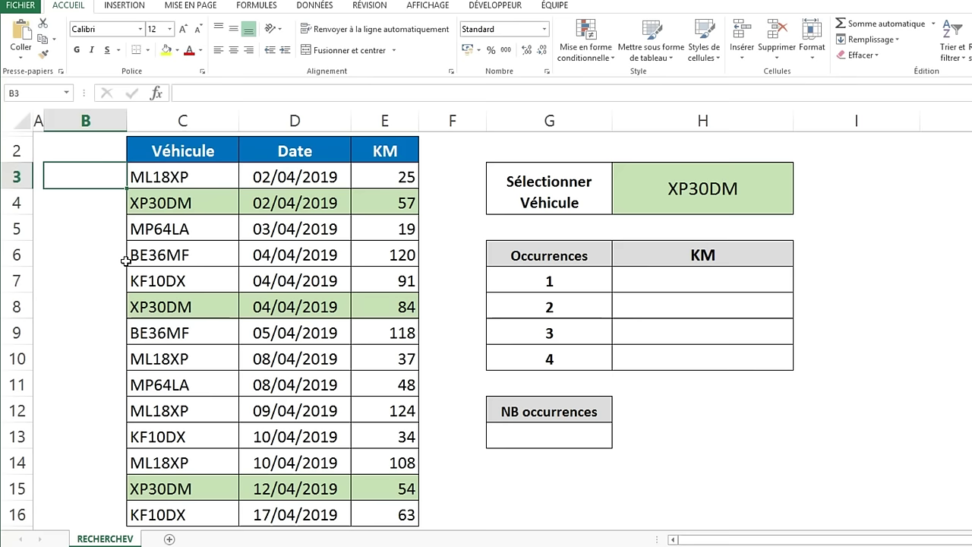
Step: Begin typing =NB.SI( in helper cell B3
text(=NB.S)
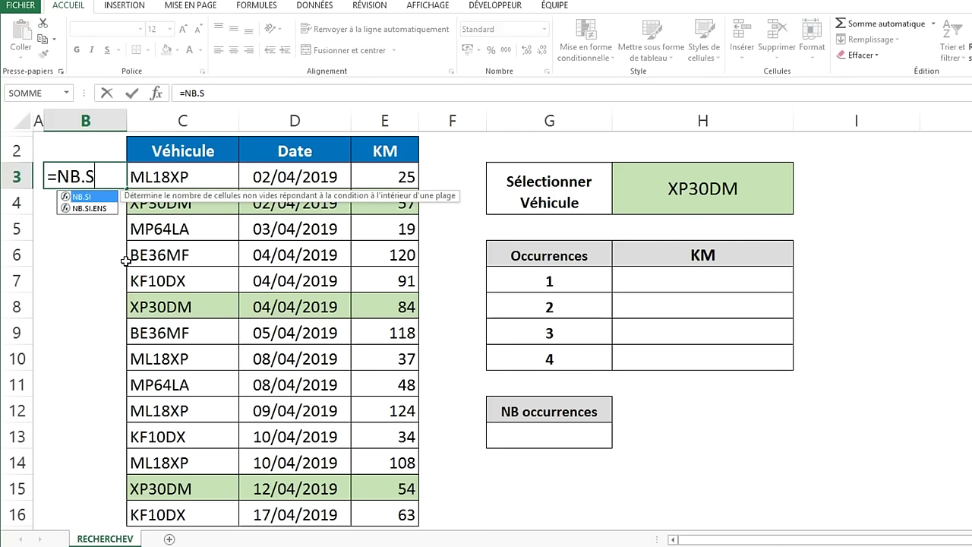
text(I()
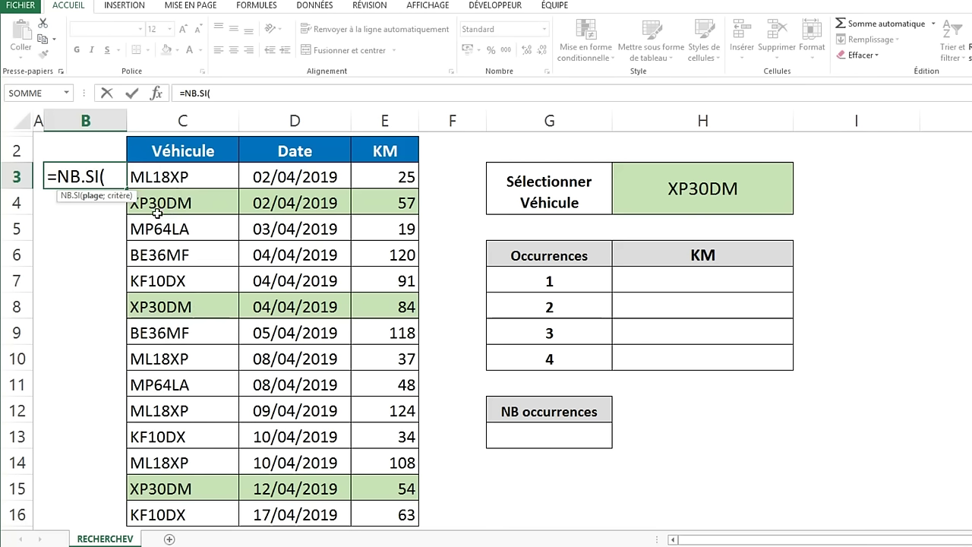
scroll(243, 326, down, 1)
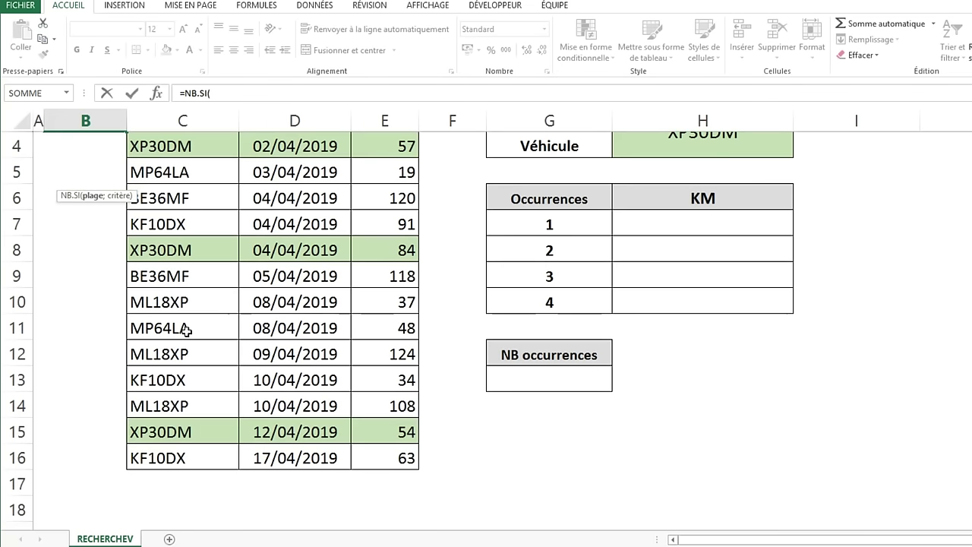
scroll(200, 315, up, 1)
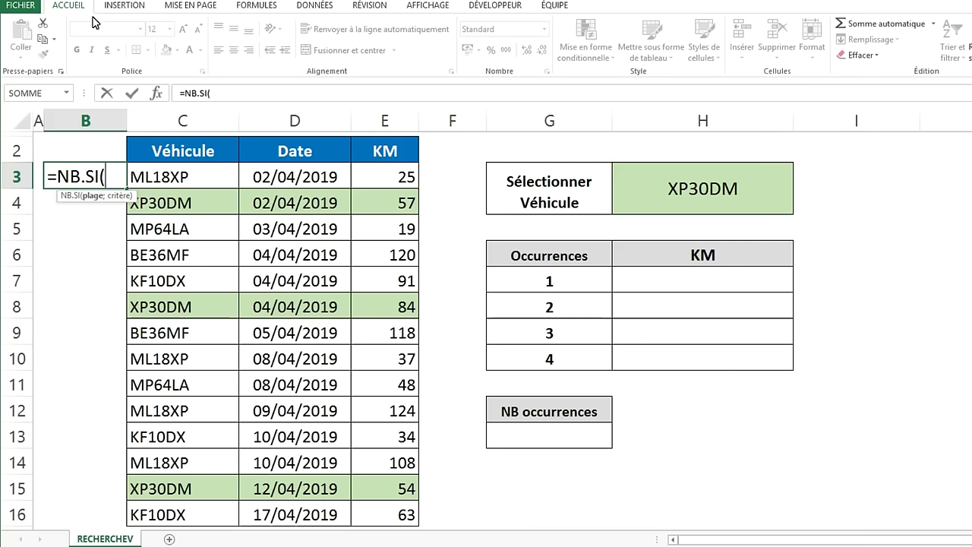
Step: Complete B3 as =NB.SI($C$3:C3;C3), locking the range start, so it returns 1
click(184, 180)
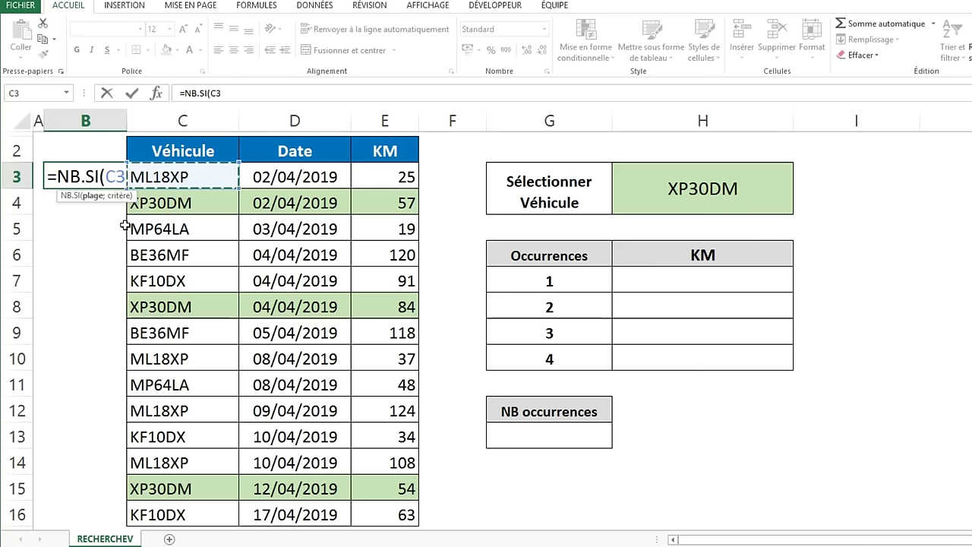
double_click(112, 179)
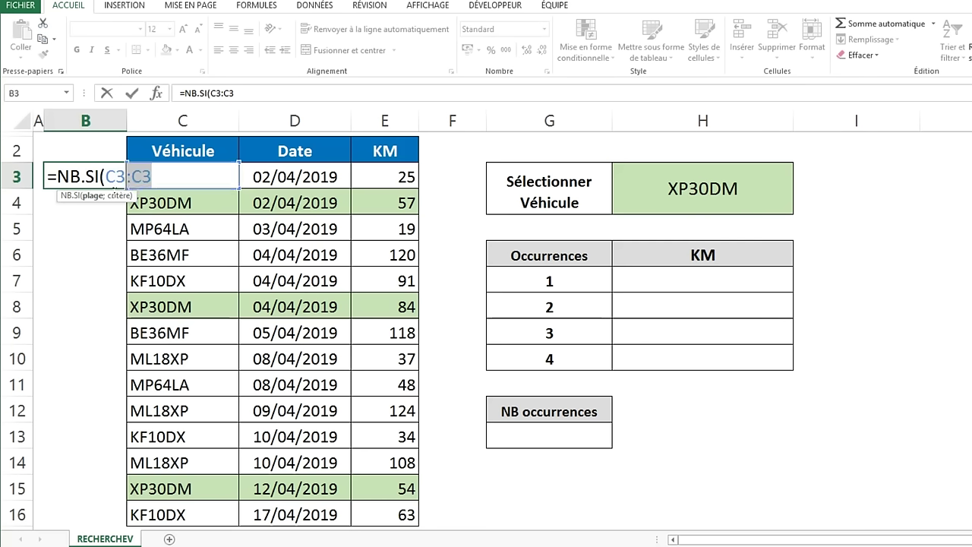
drag(106, 179, 130, 181)
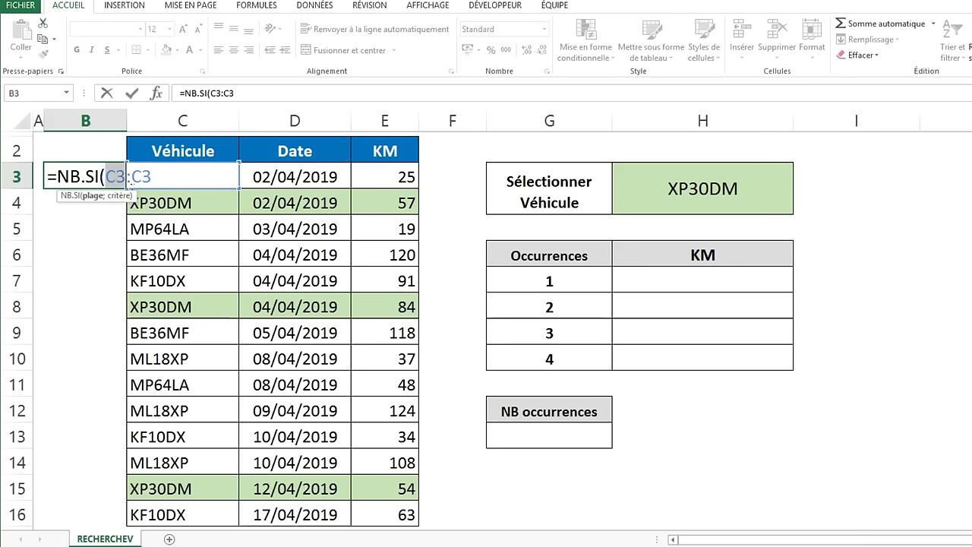
key(F4)
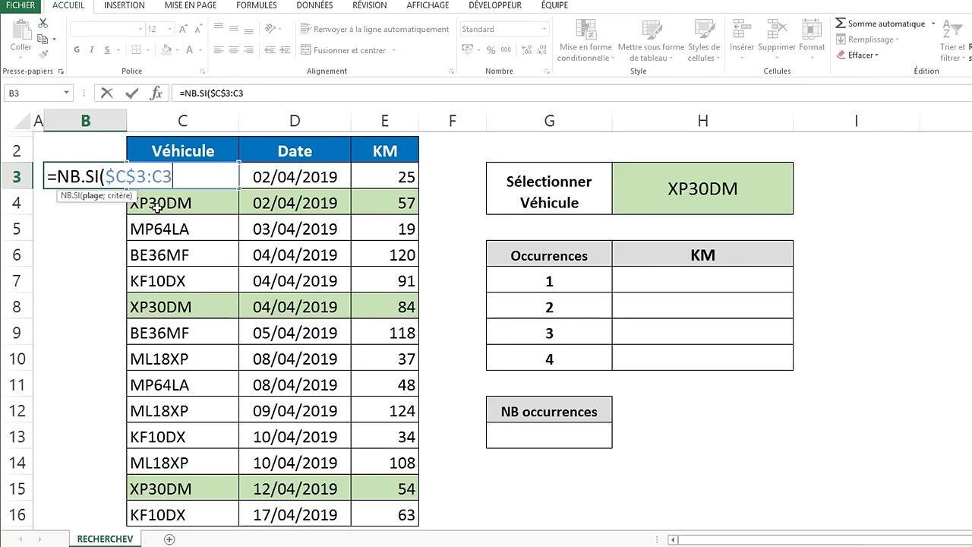
text(;)
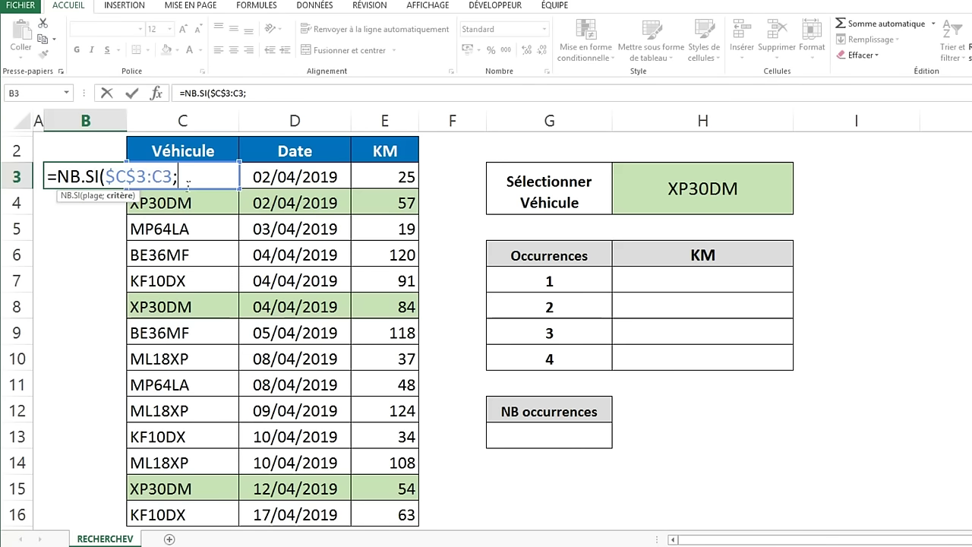
text(C3)
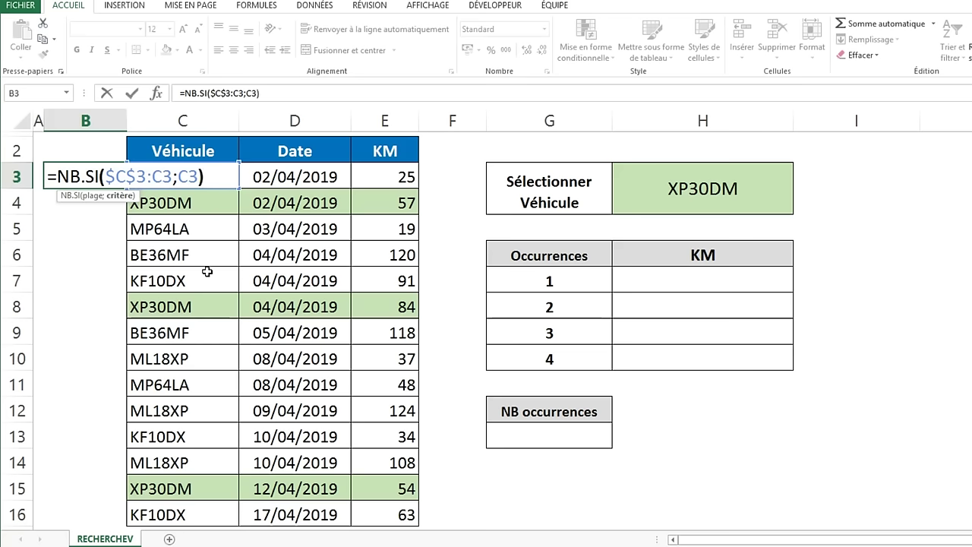
key(Return)
Step: Fill the B3 occurrence-count formula down to B16
click(103, 182)
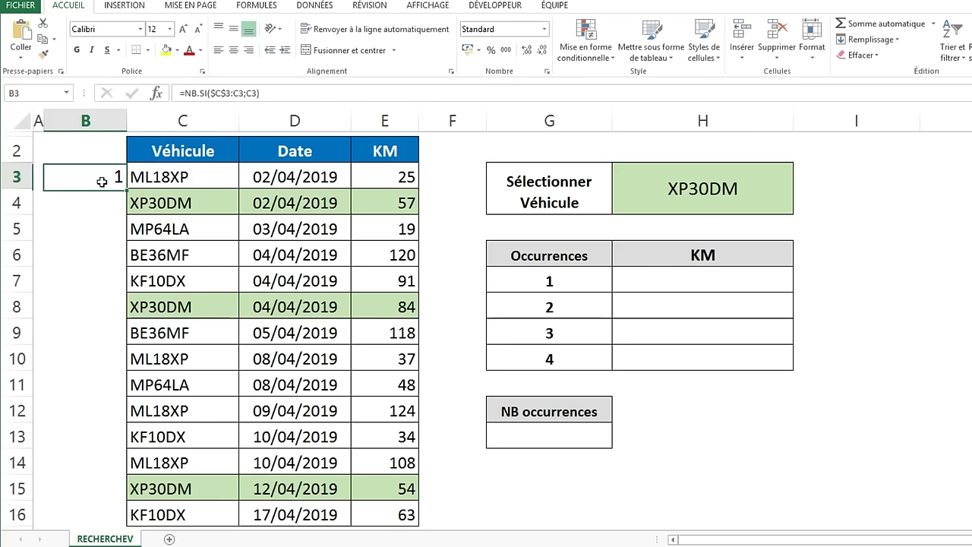
click(175, 183)
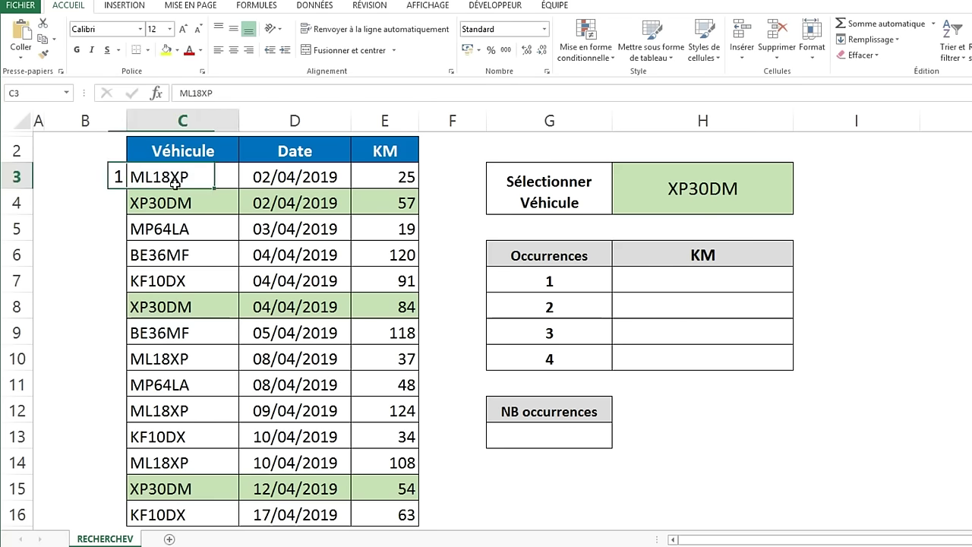
click(117, 178)
text(=NB.SI($C$3:C3;C3))
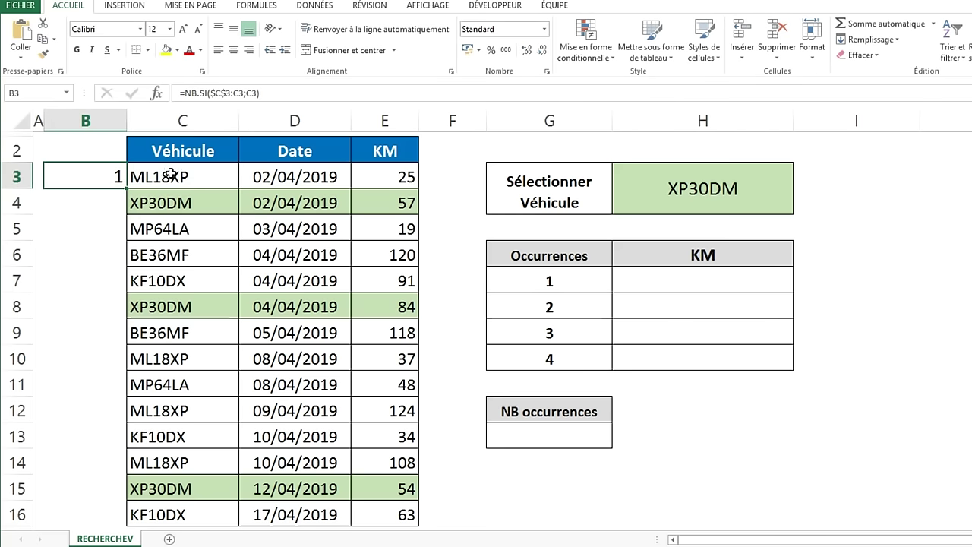
double_click(126, 188)
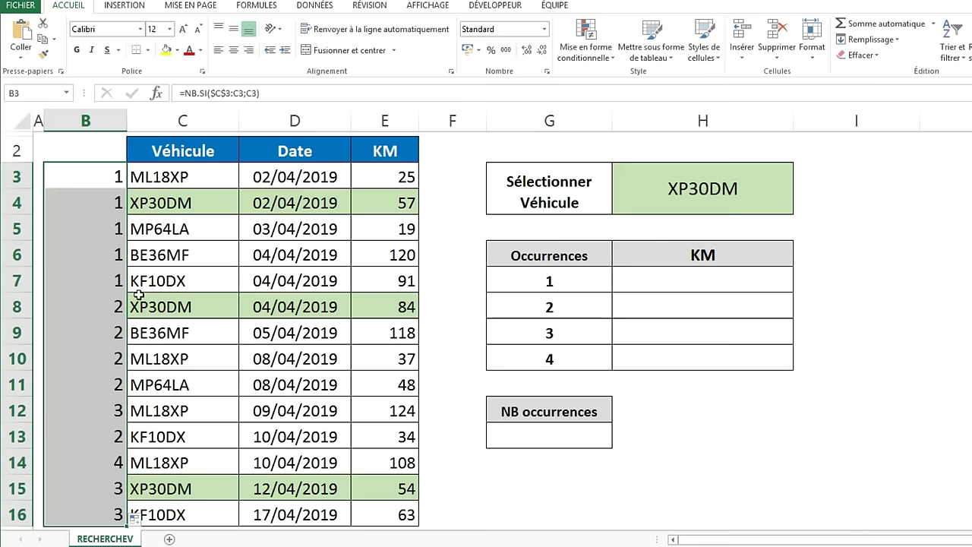
click(114, 308)
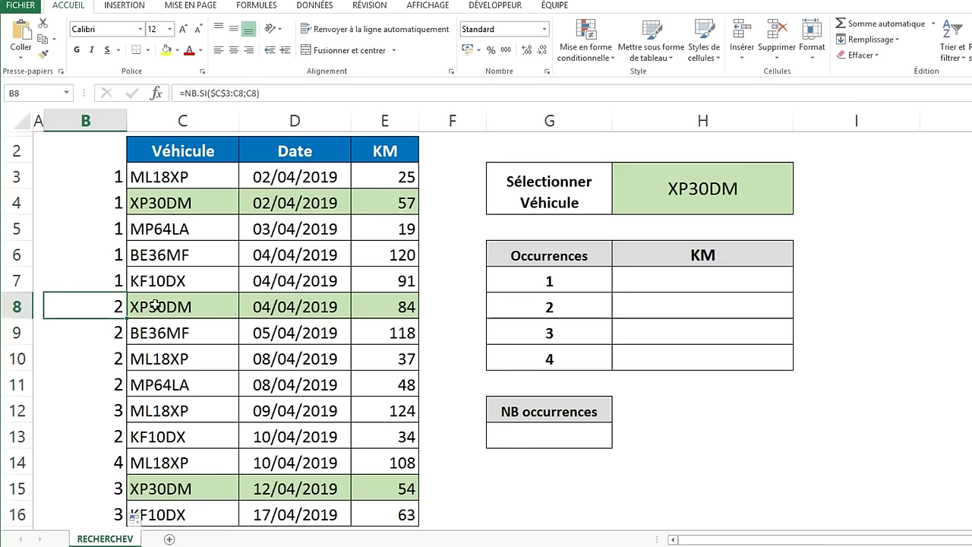
click(227, 94)
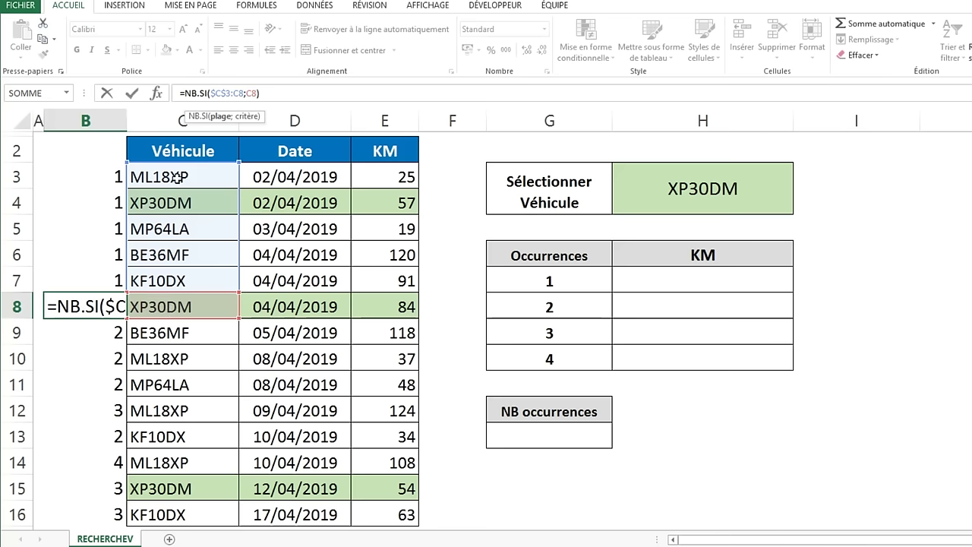
key(Return)
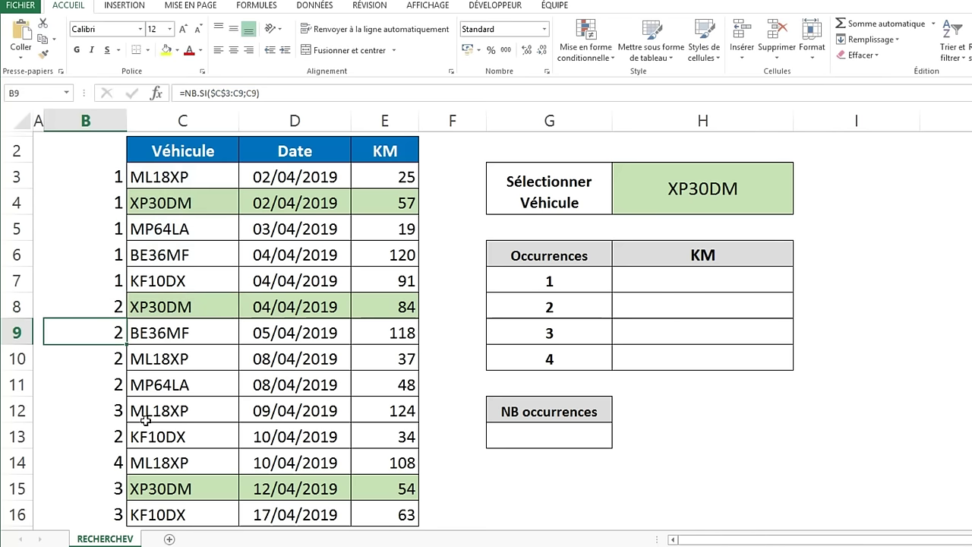
click(158, 494)
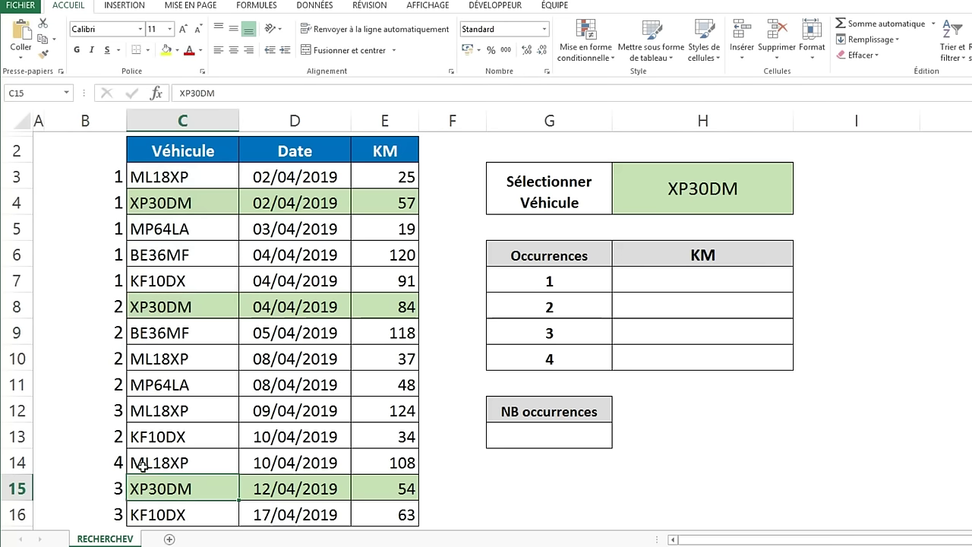
click(119, 494)
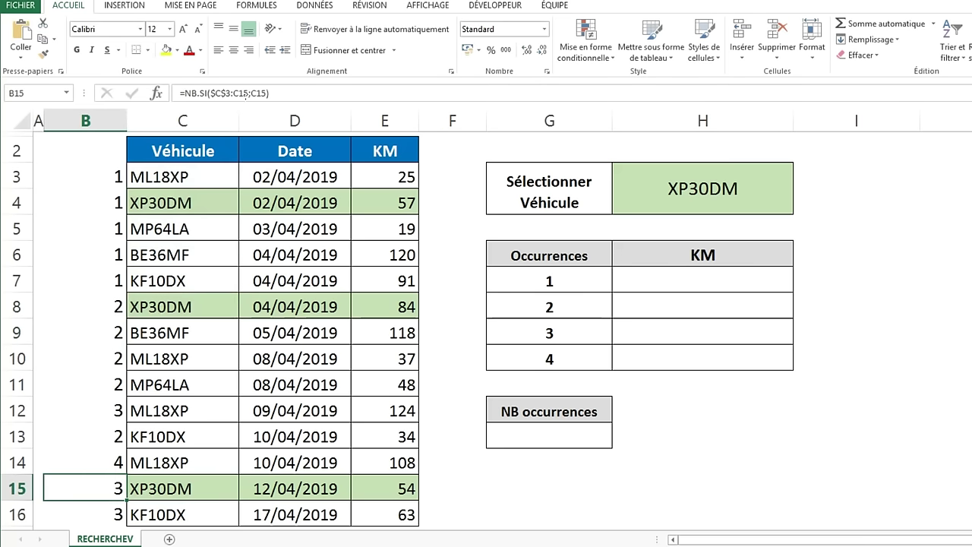
click(247, 93)
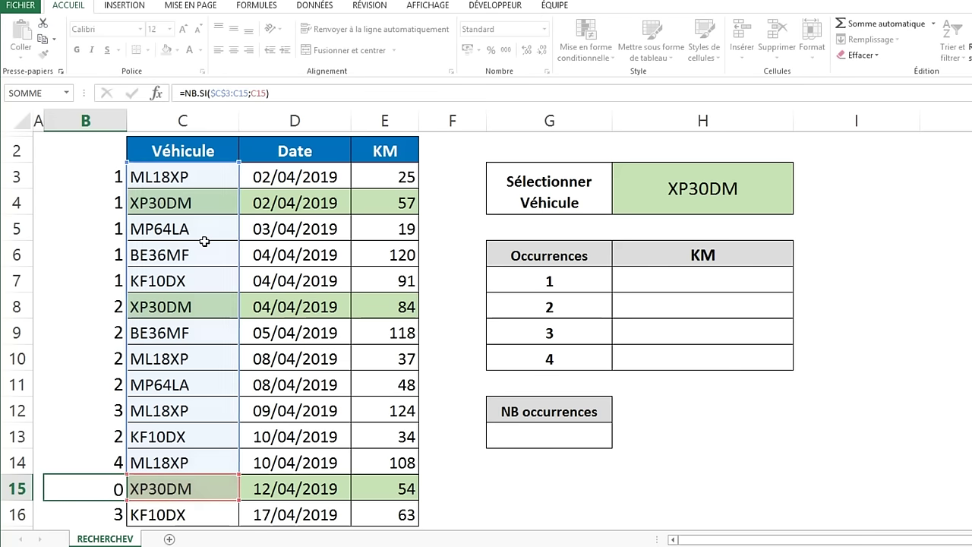
key(Return)
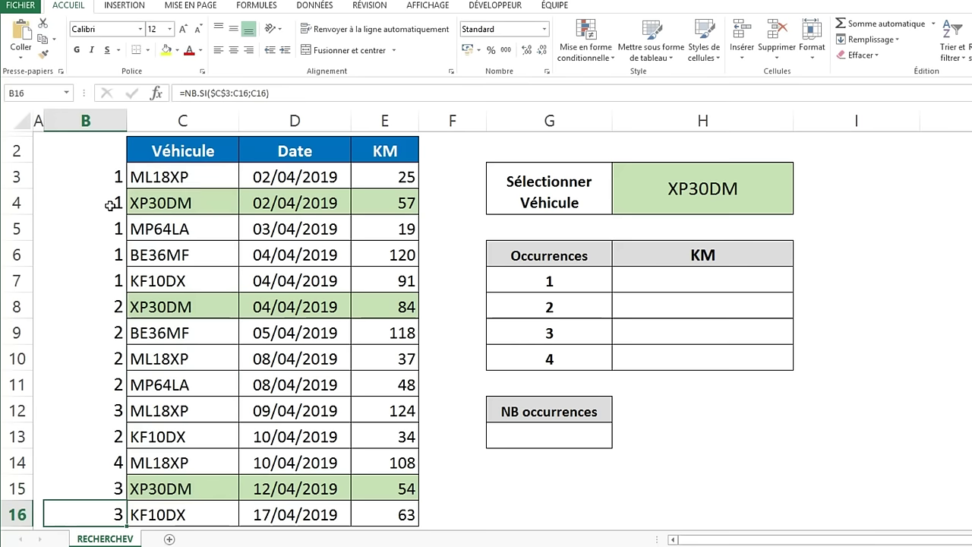
click(115, 179)
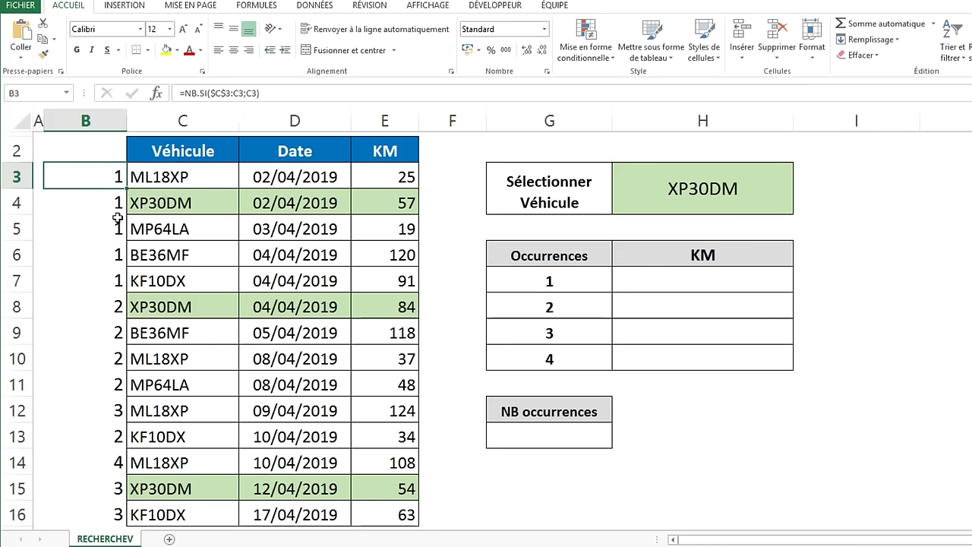
Step: Change B3 to =C3&"_"&NB.SI($C$3:C3;C3) to build a vehicle_occurrence ID
click(183, 92)
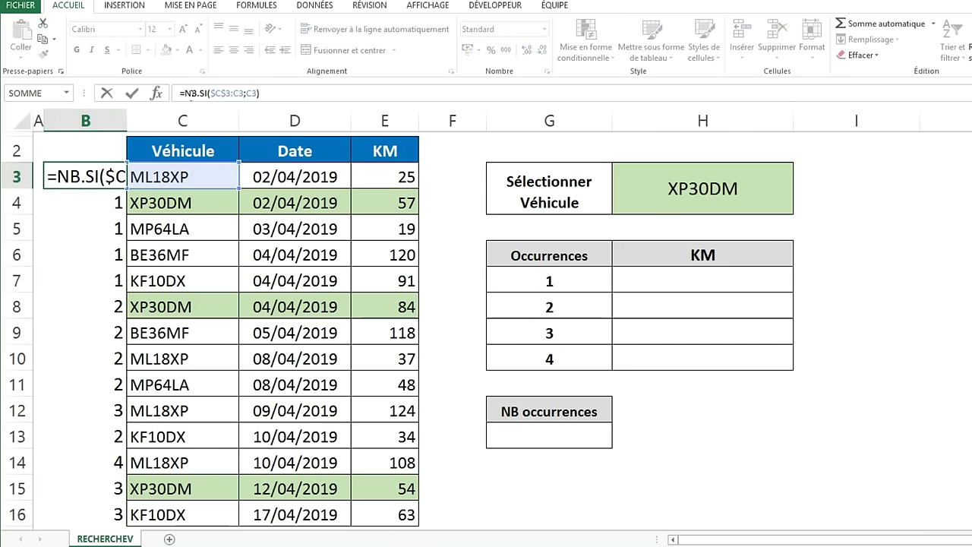
drag(234, 98, 260, 92)
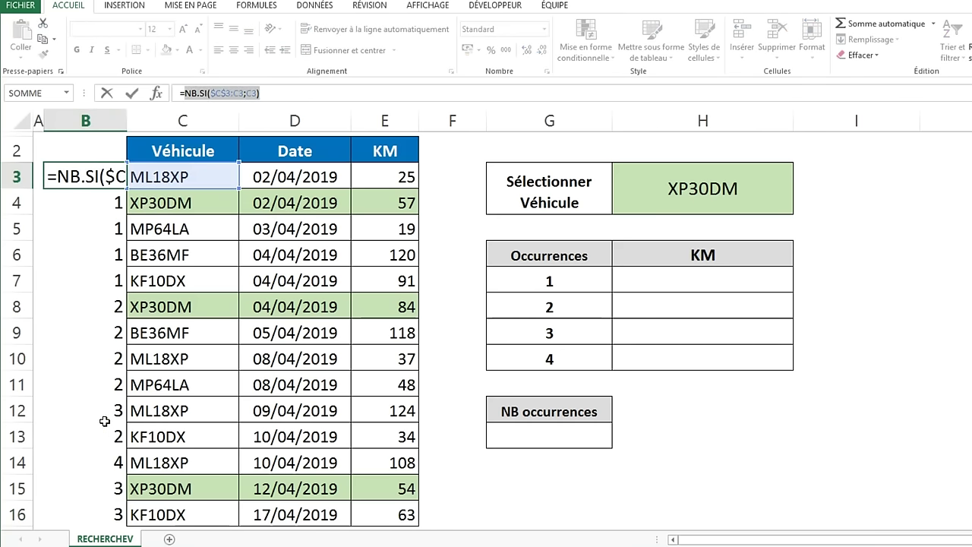
key(ctrl+c)
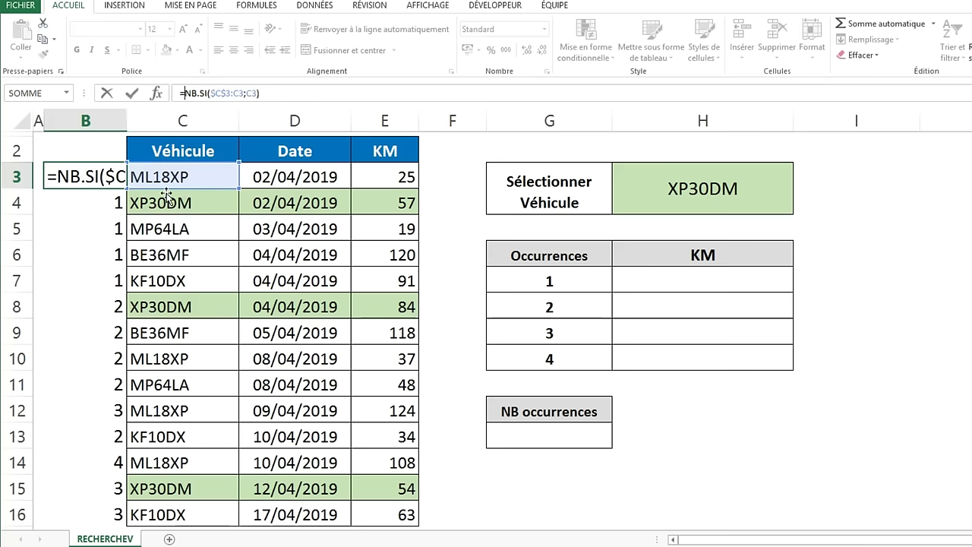
click(175, 181)
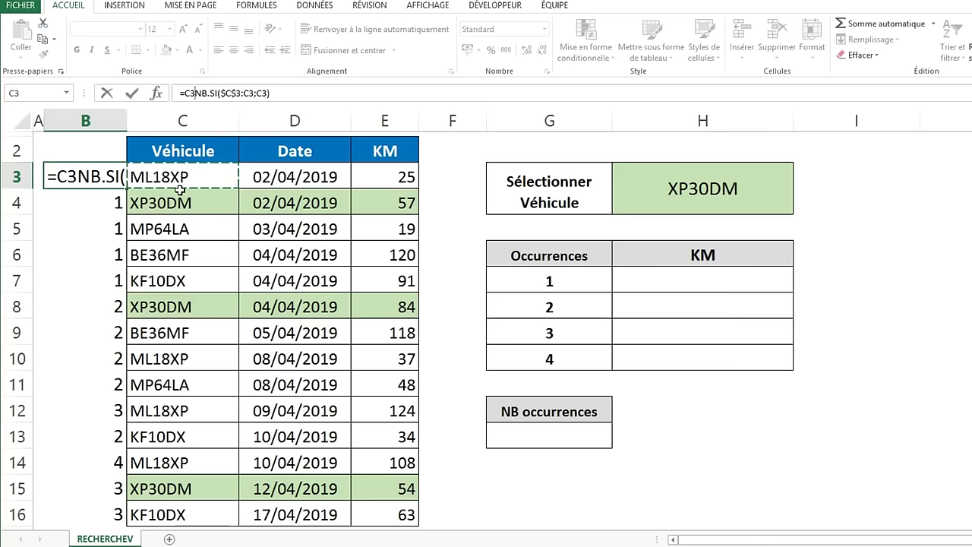
text(&")
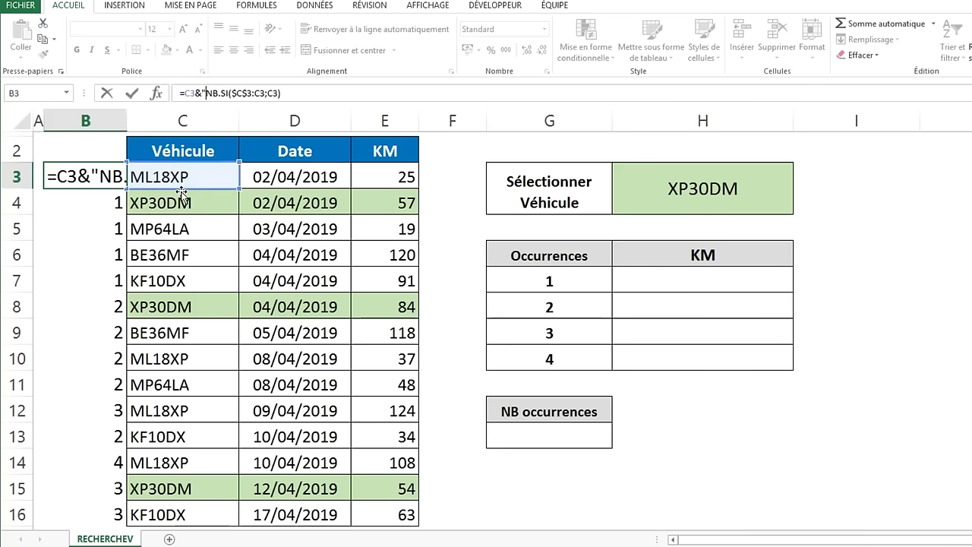
text(_)
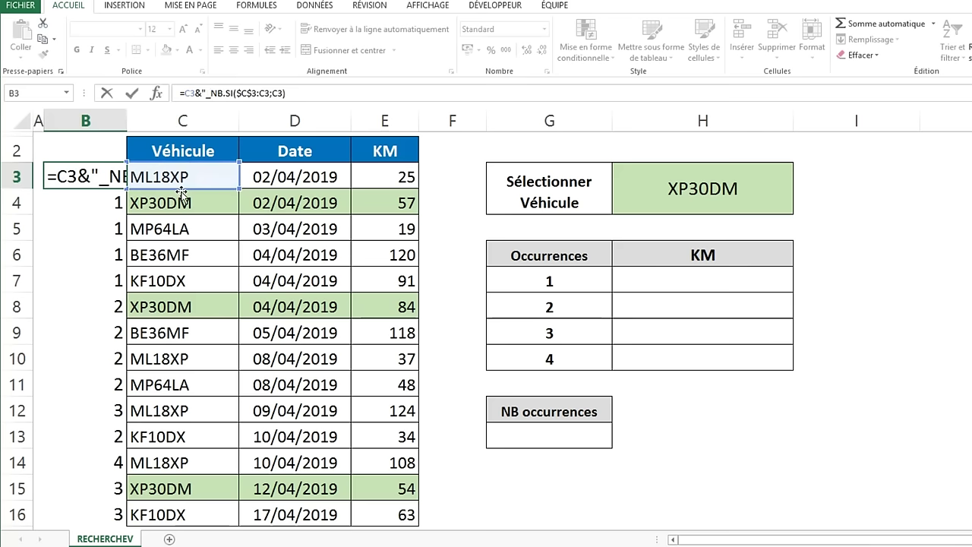
text(")
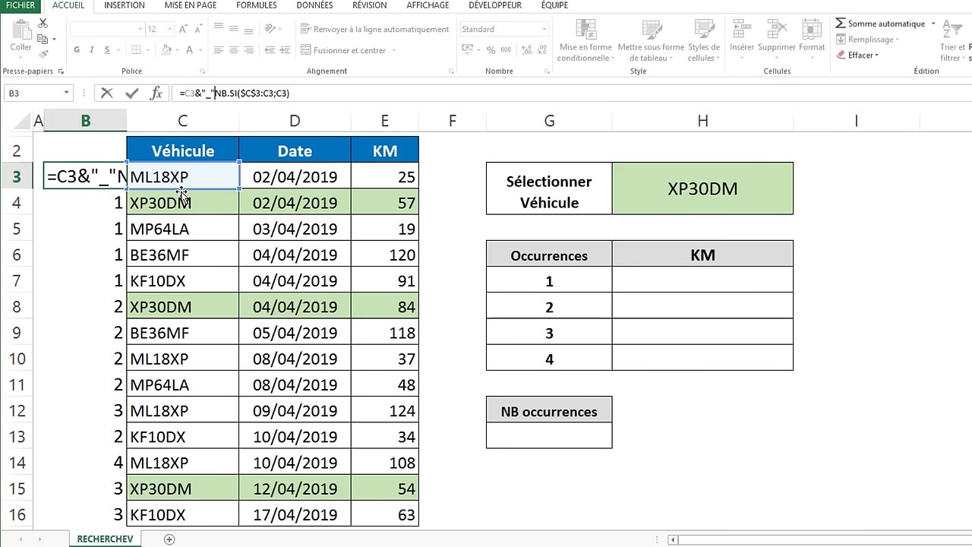
text(&)
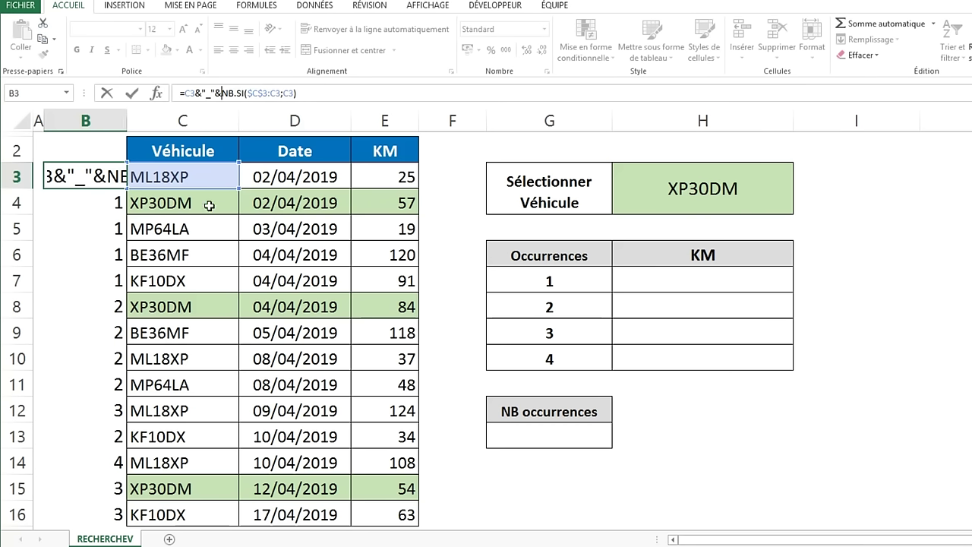
key(Return)
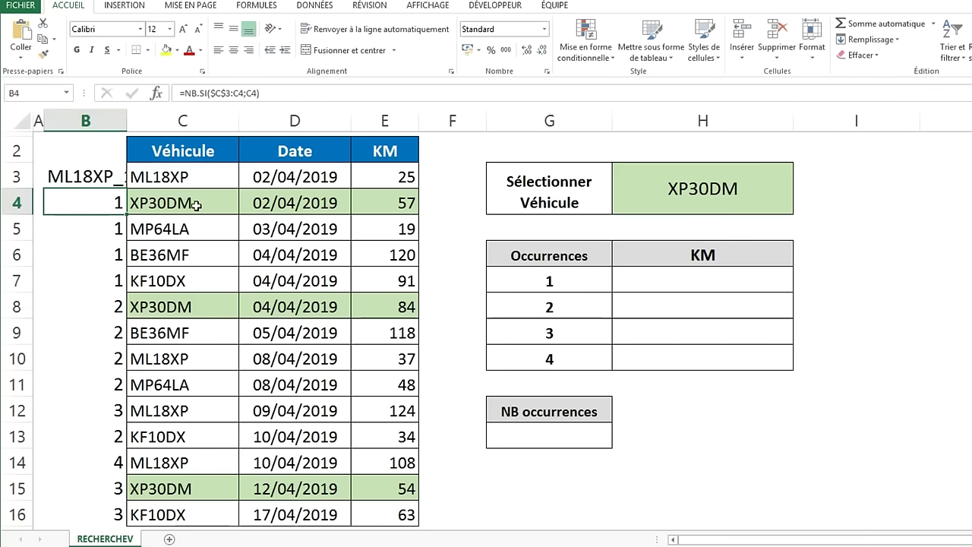
Step: Widen column B and fill the ID formula down to row 16
drag(127, 127, 154, 131)
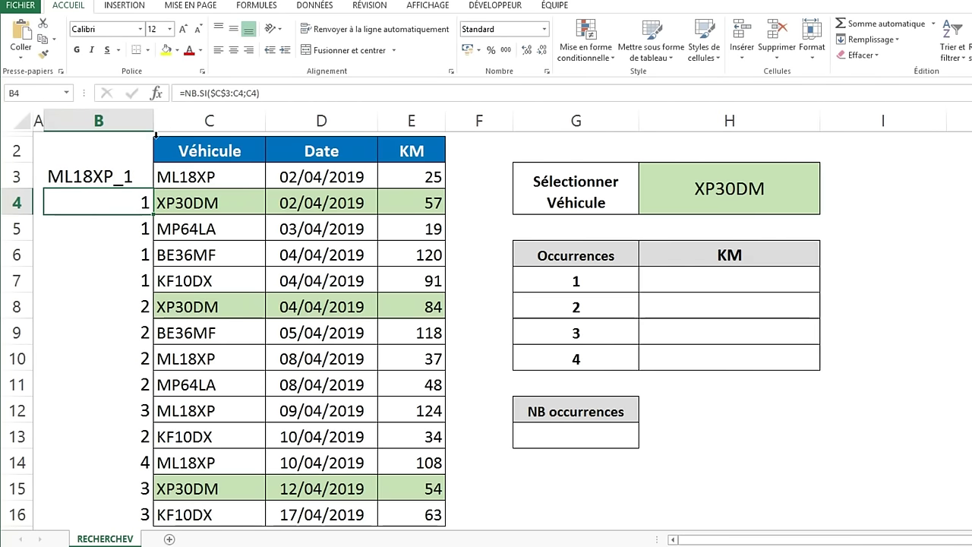
click(196, 184)
click(111, 176)
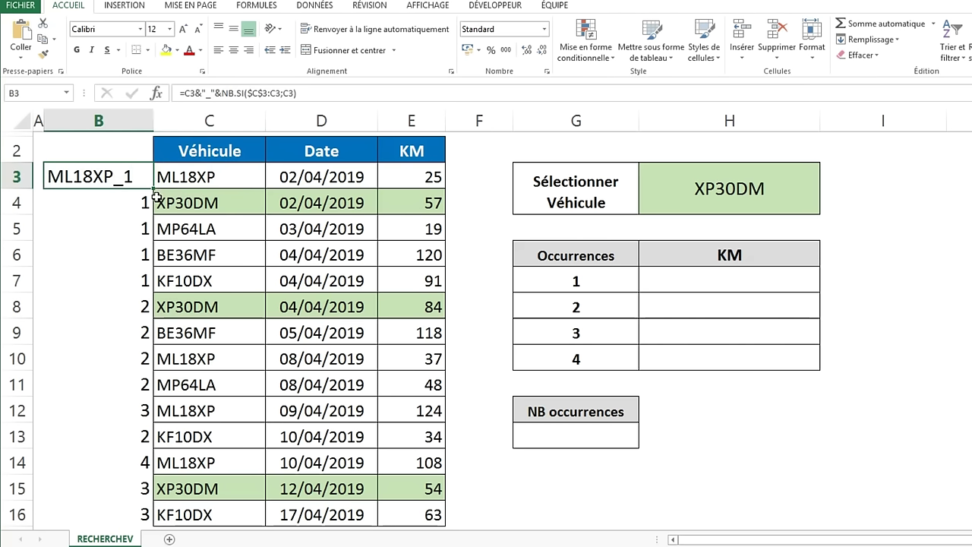
double_click(155, 195)
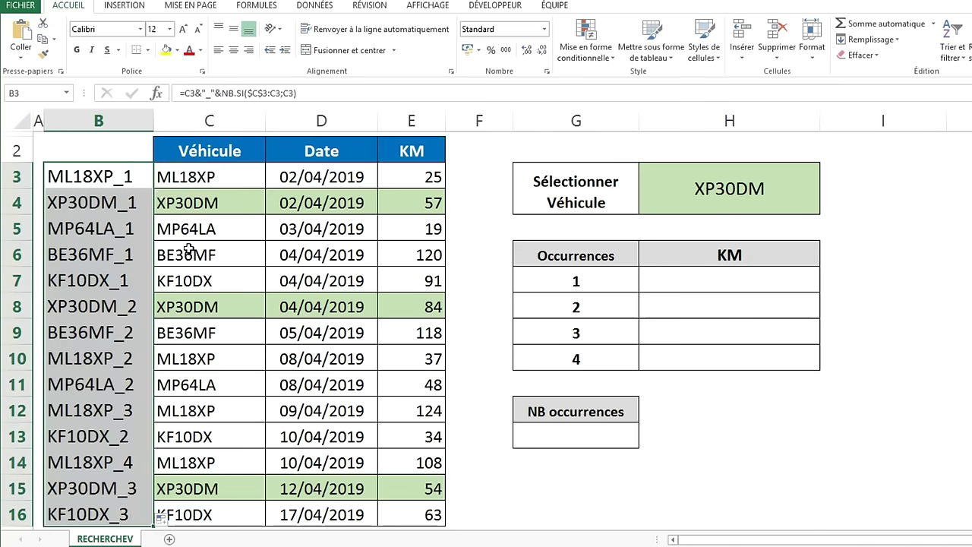
click(108, 313)
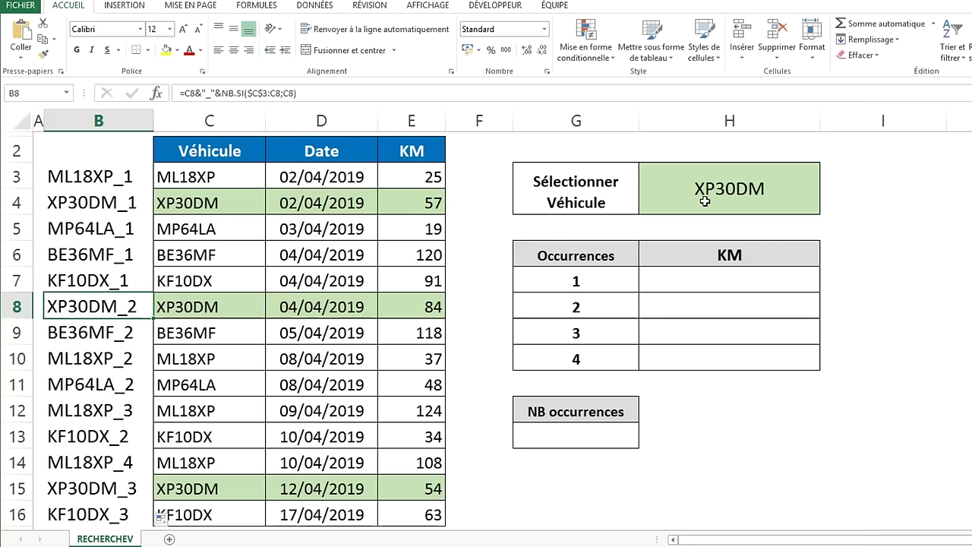
click(92, 202)
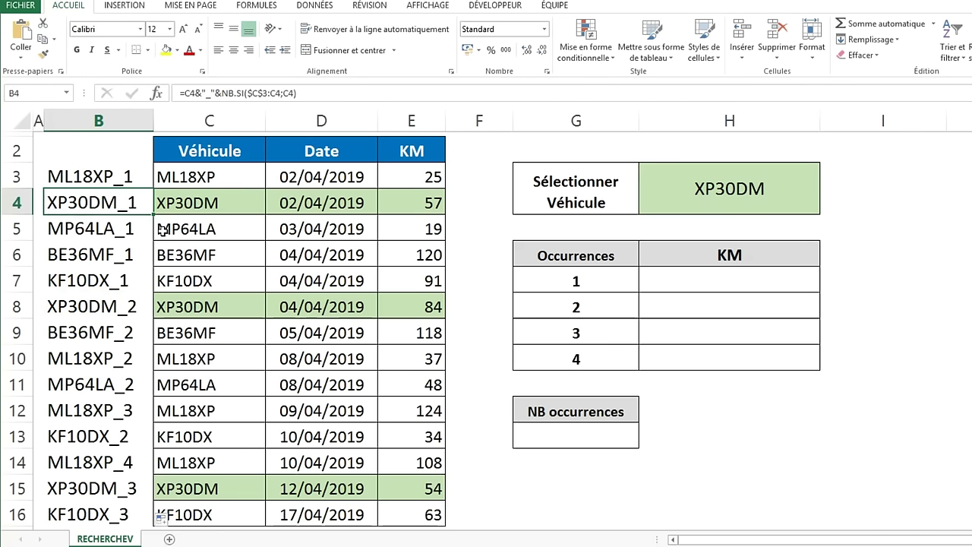
click(113, 310)
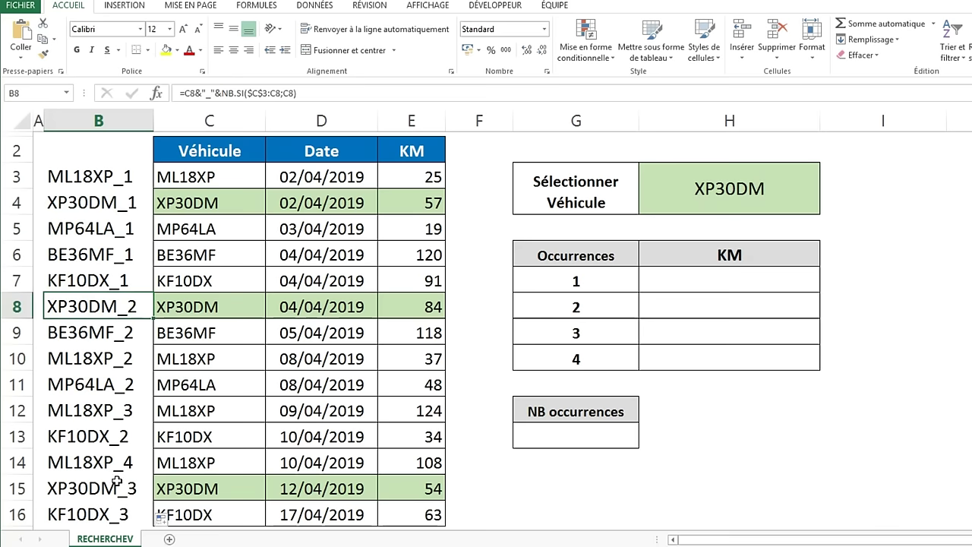
click(116, 491)
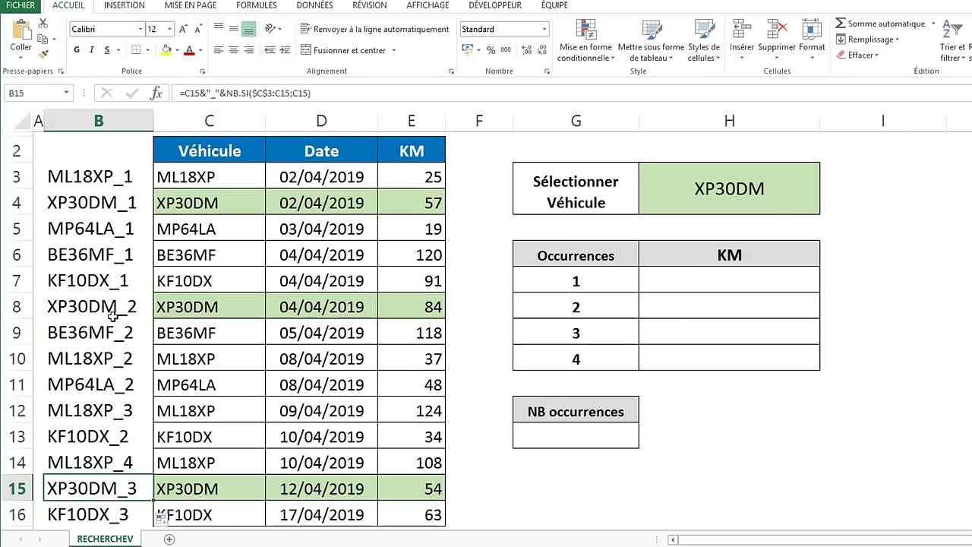
click(104, 202)
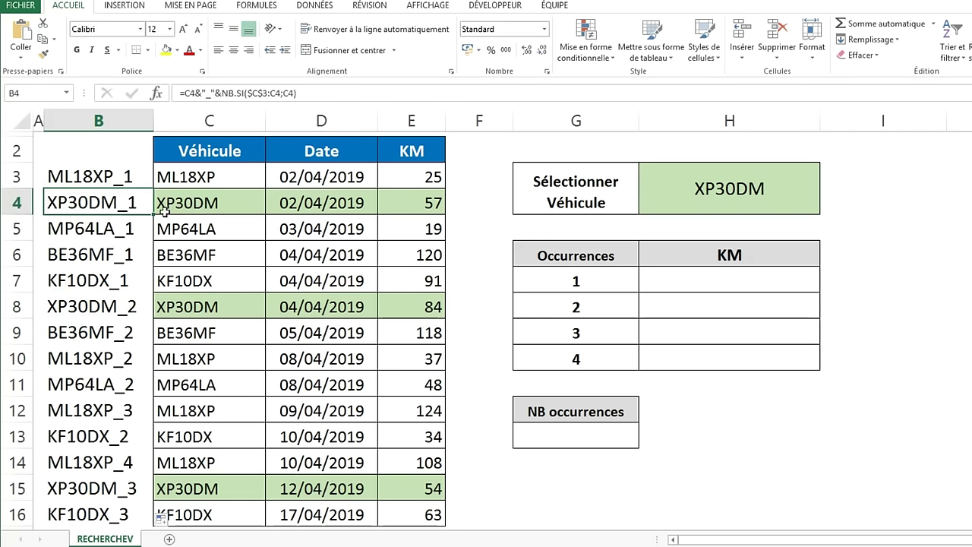
click(719, 284)
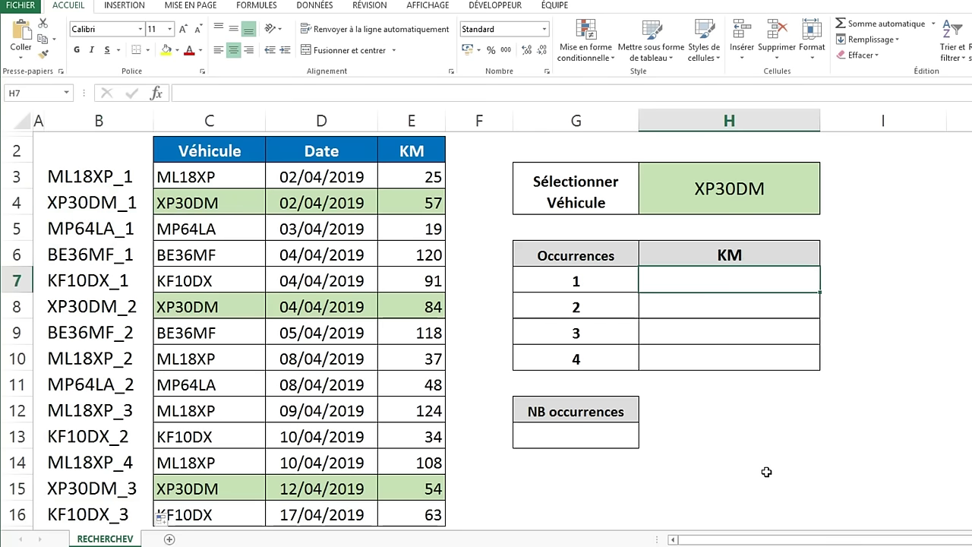
Step: In H7, begin =RECHERCHEV($H$3&"_"&G7; as the lookup key
text(=RECH)
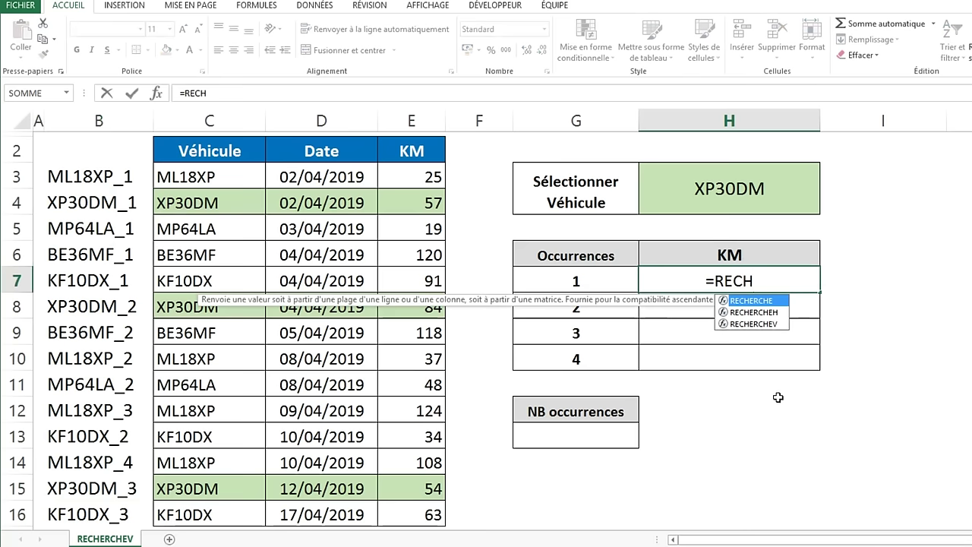
double_click(761, 325)
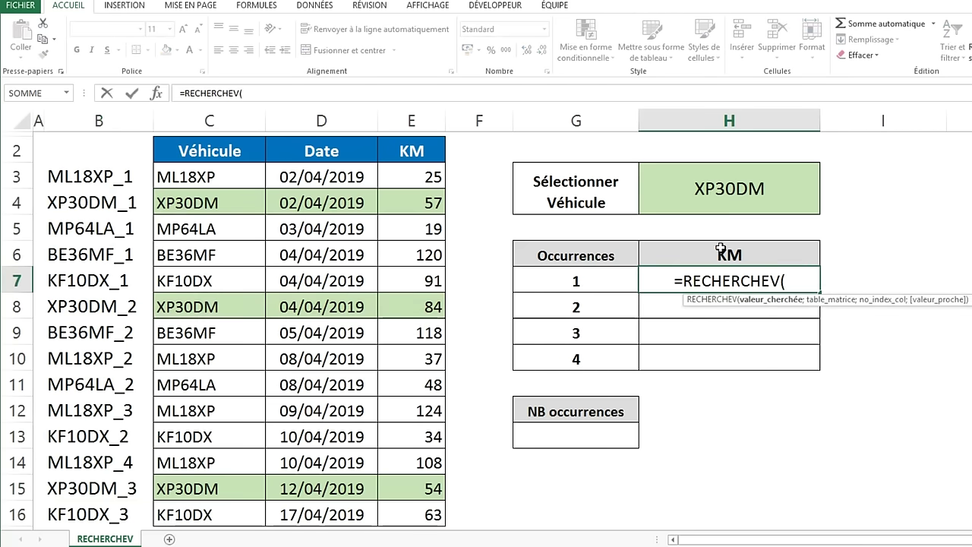
click(721, 191)
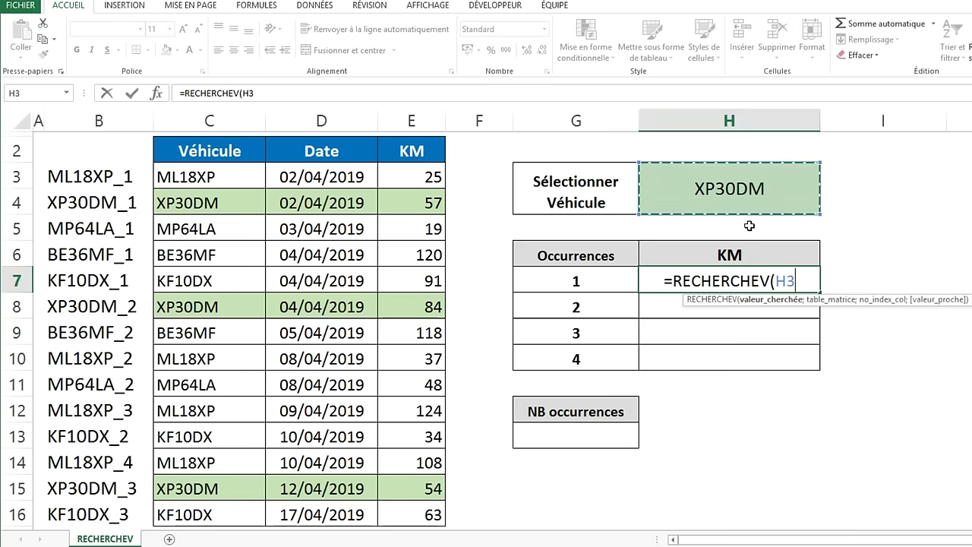
key(F4)
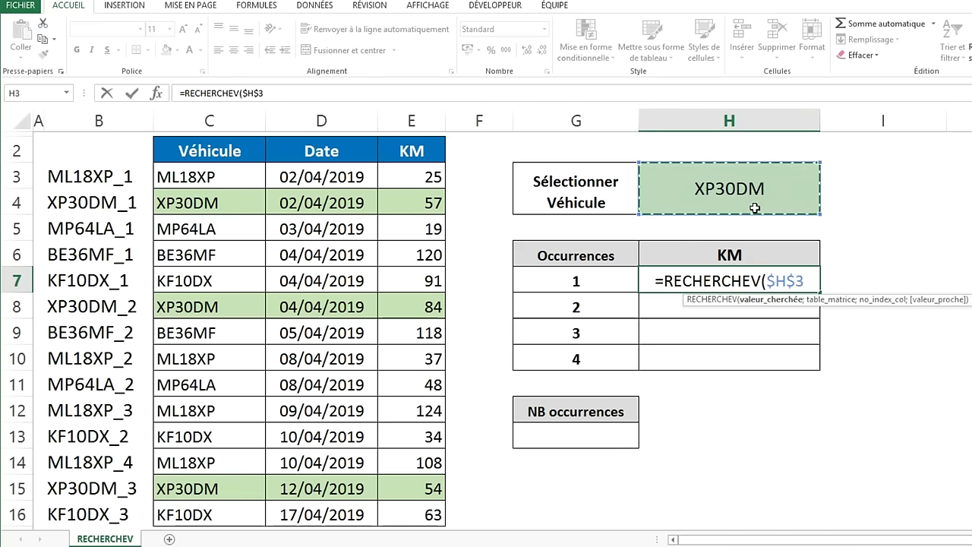
text(&)
key(BackSpace)
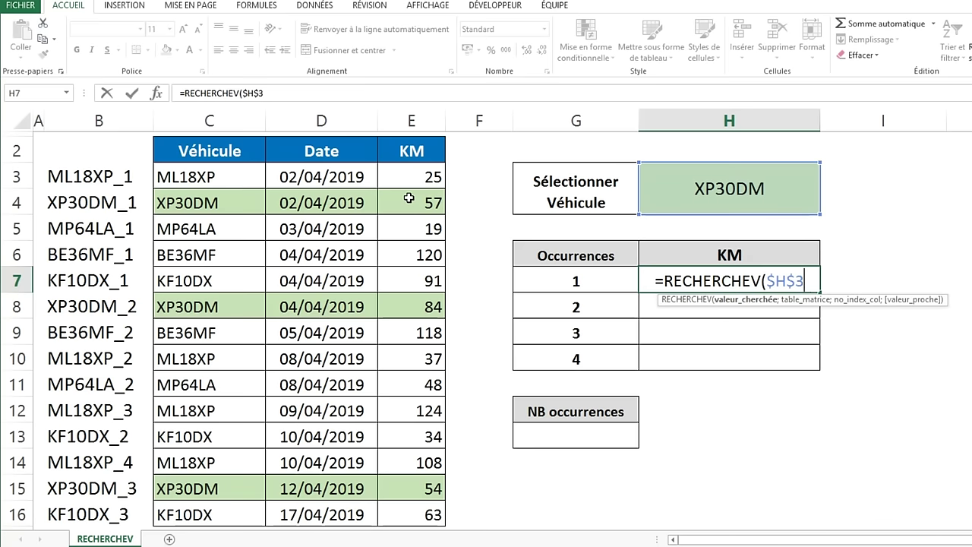
text(&)
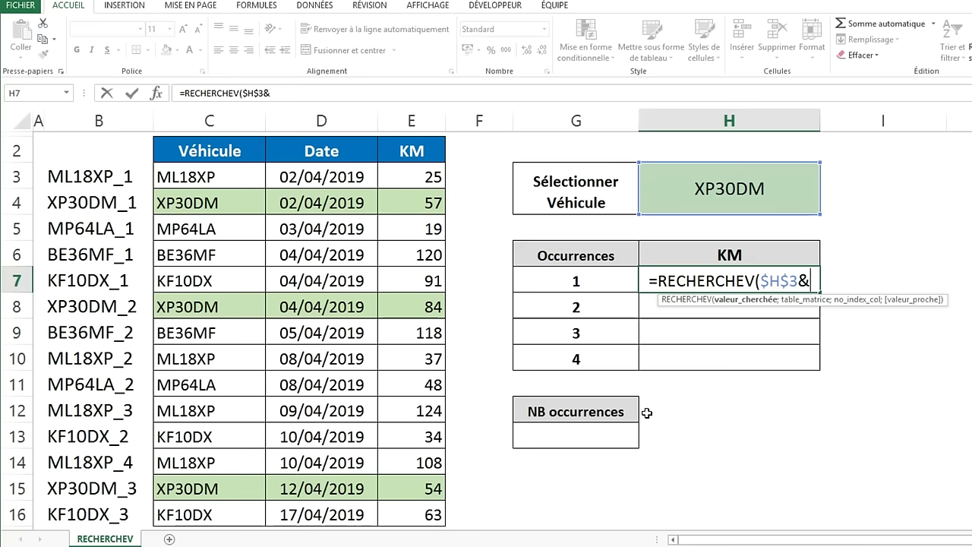
text(")
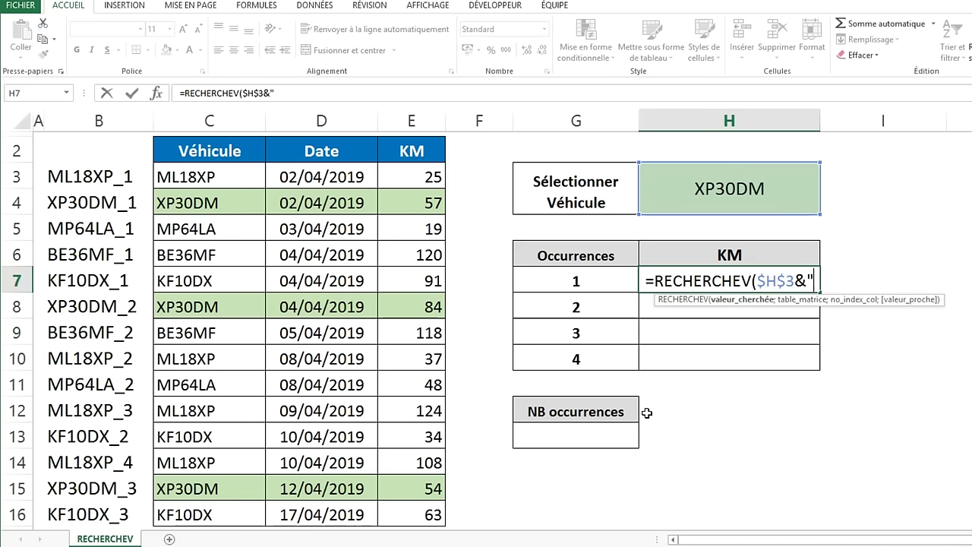
text(_")
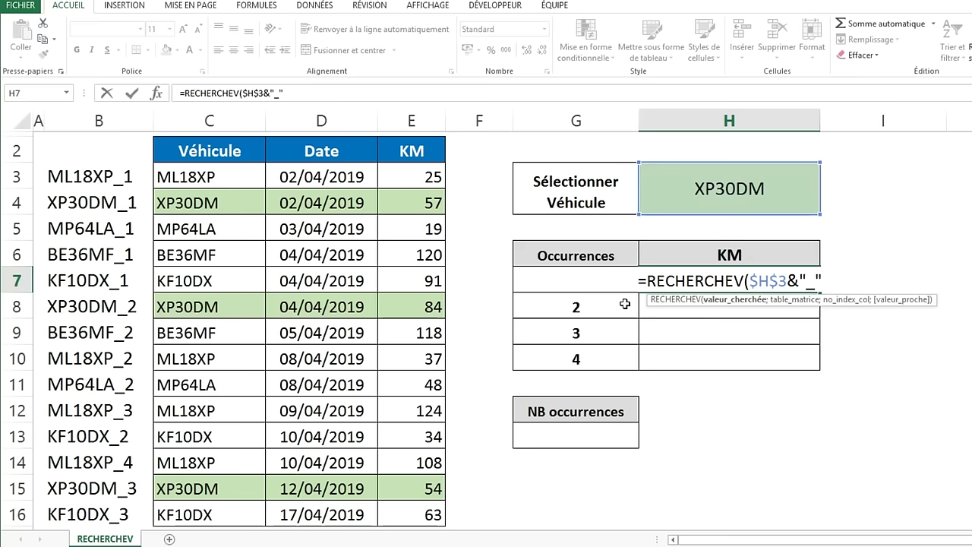
text(&)
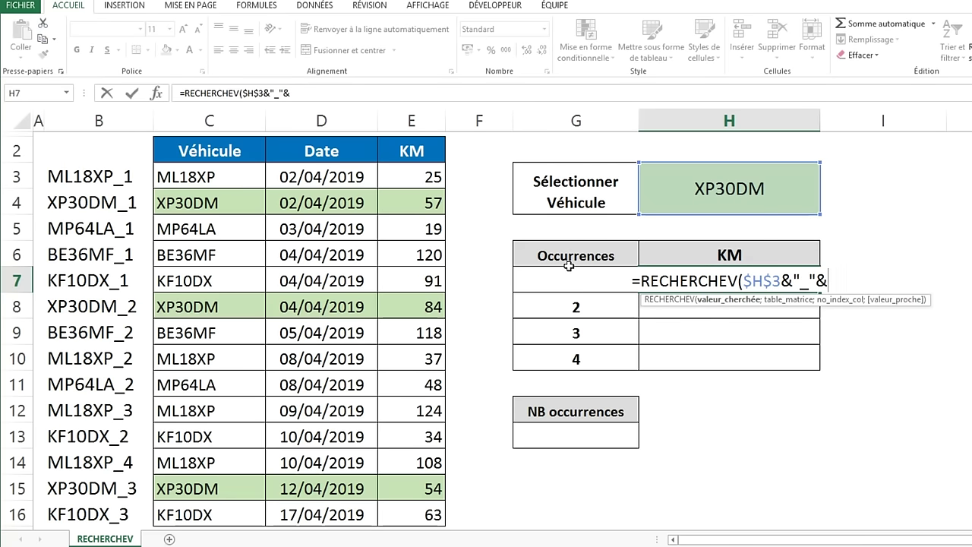
text(G)
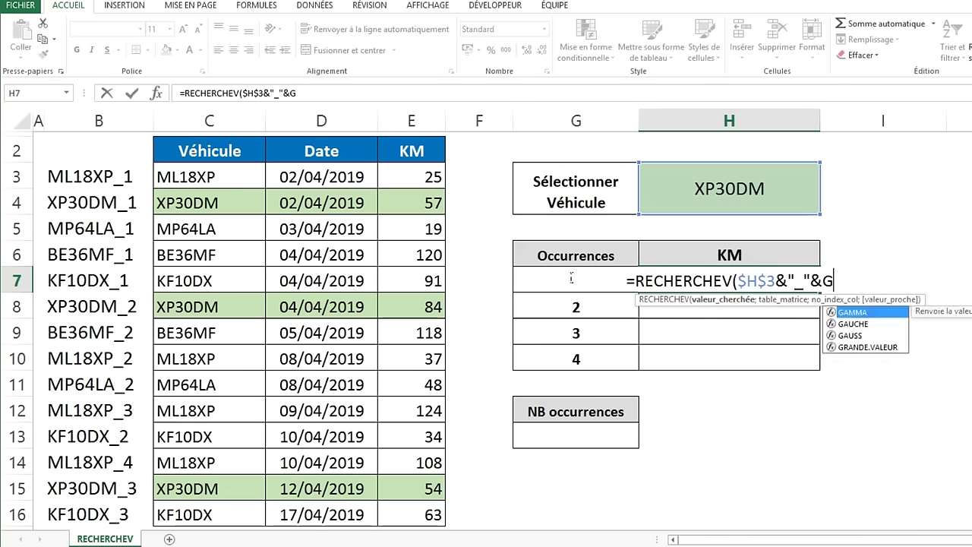
text(7;)
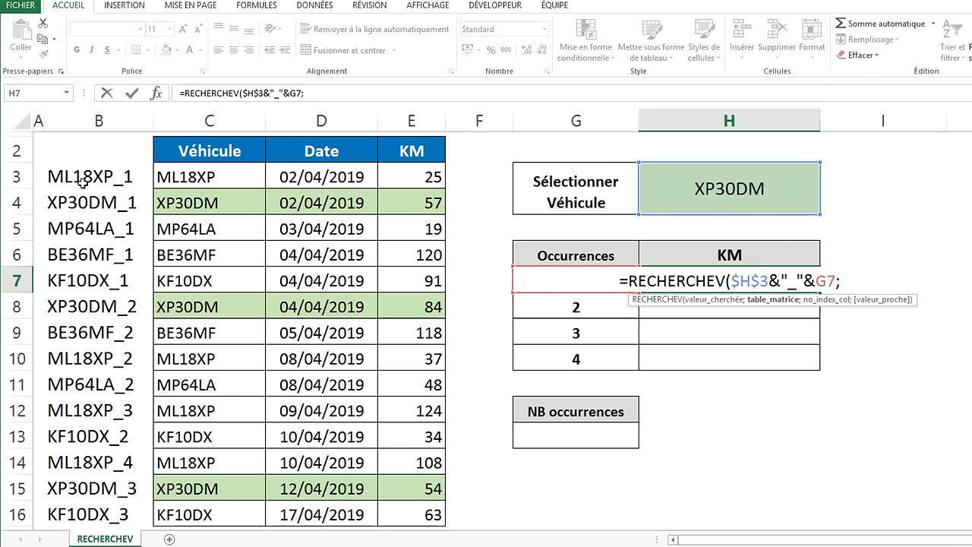
Step: Finish H7 with table $B$3:$E$16, column 4, exact match, returning 57
click(82, 182)
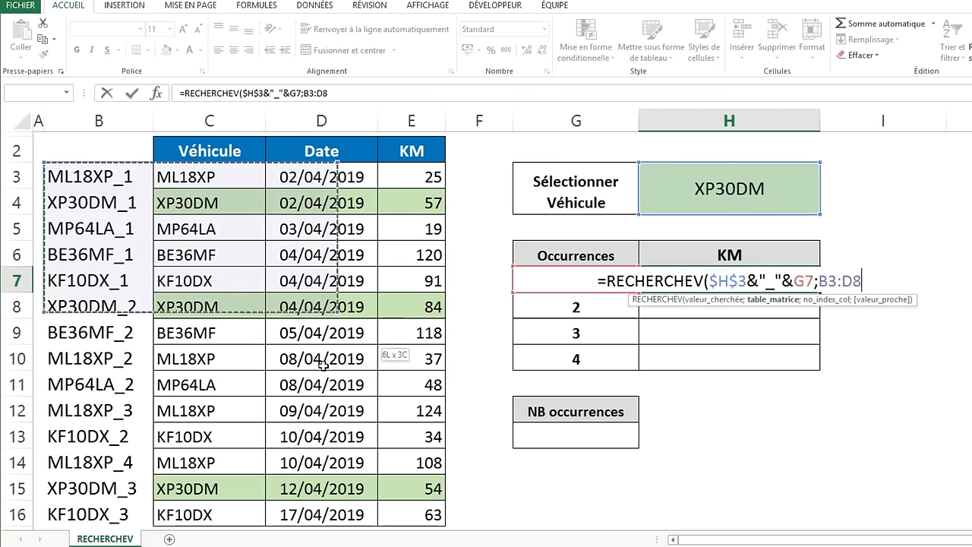
drag(82, 182, 408, 514)
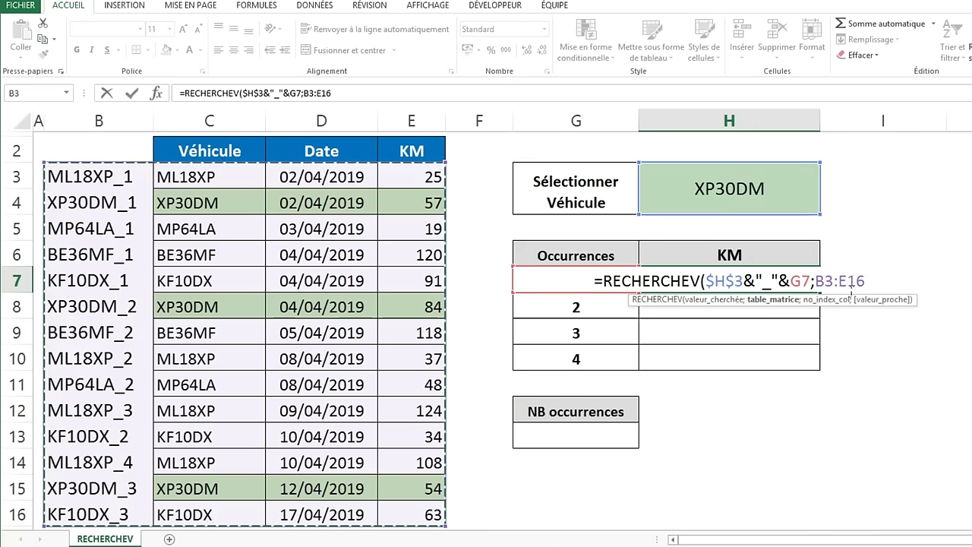
key(F4)
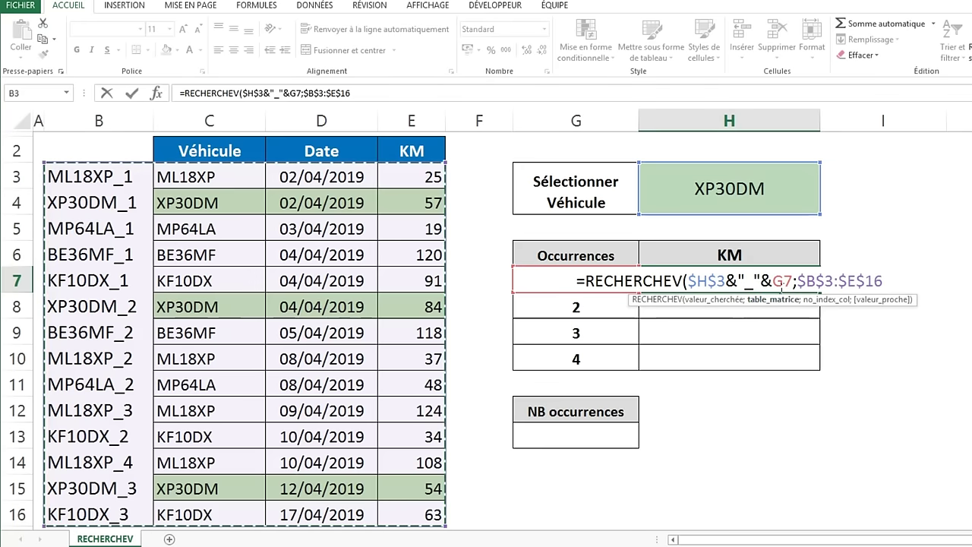
drag(782, 282, 773, 282)
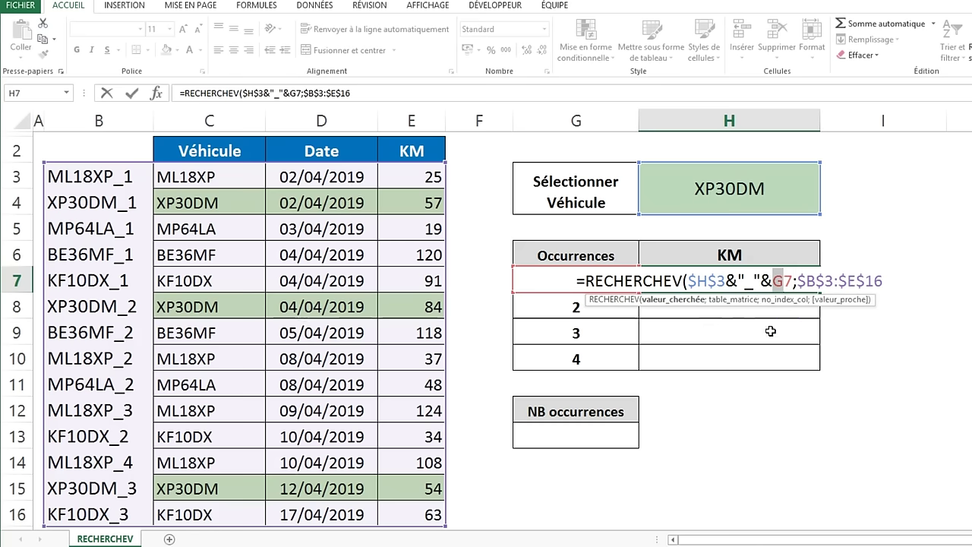
key(End)
text(;)
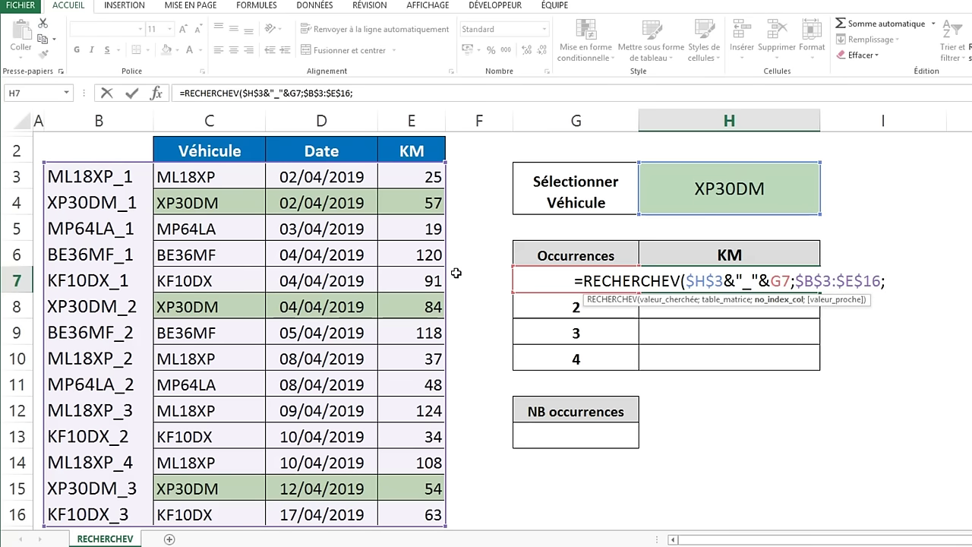
text(4)
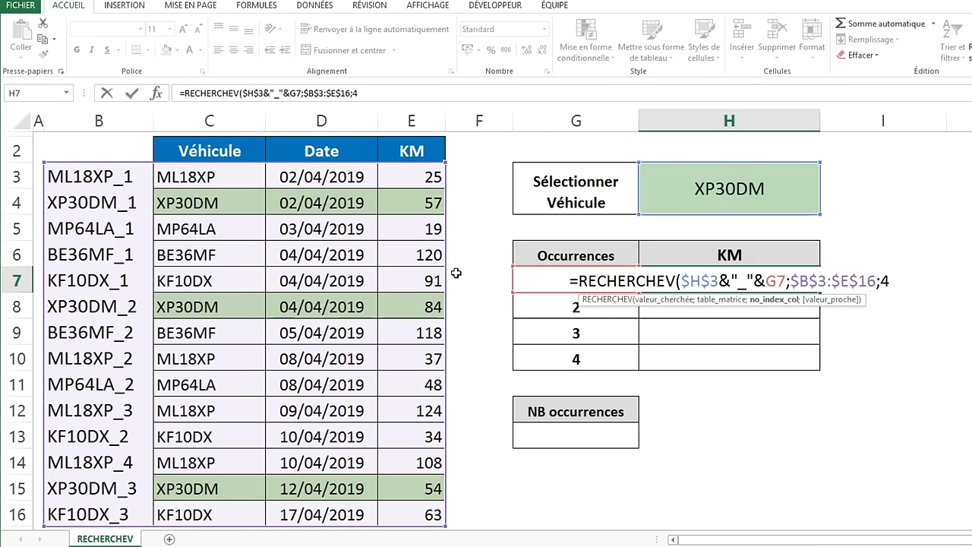
text(;)
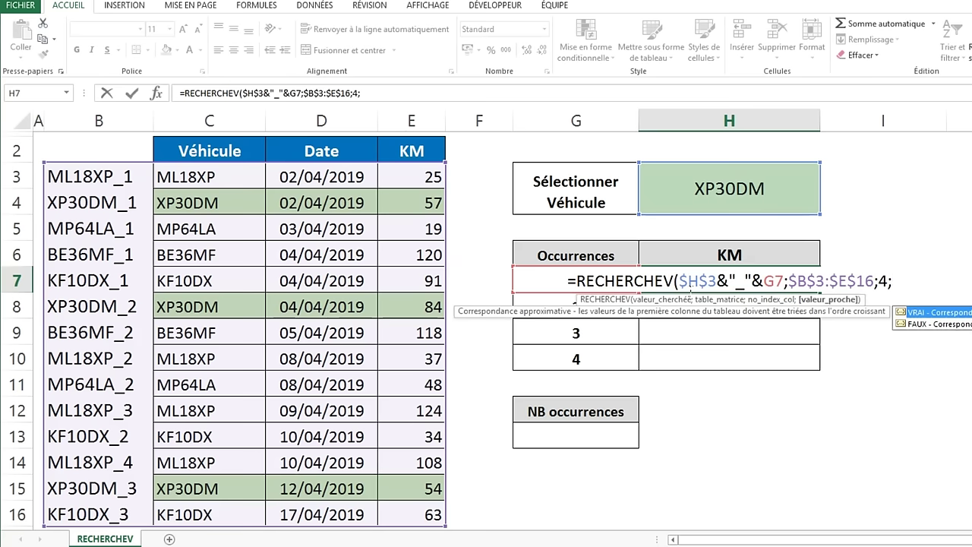
text(0)
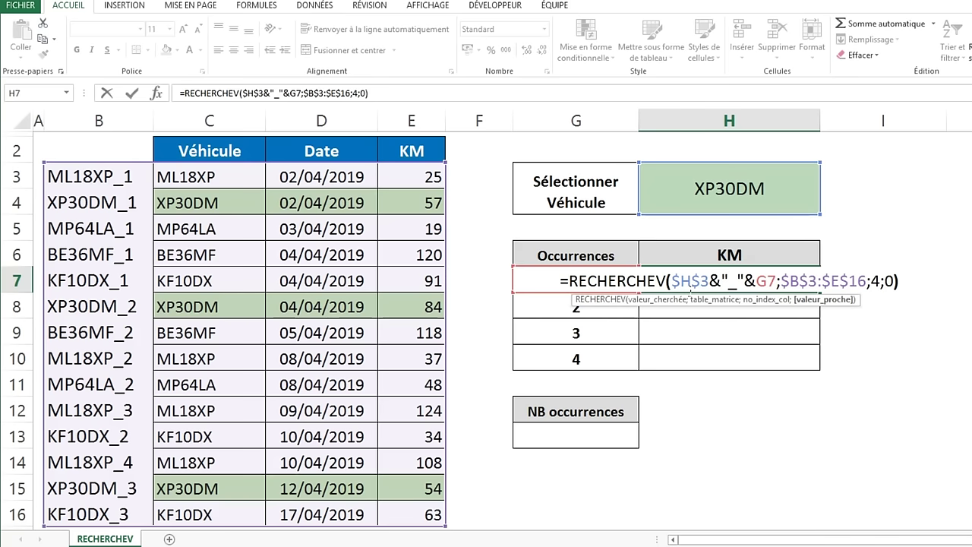
key(Return)
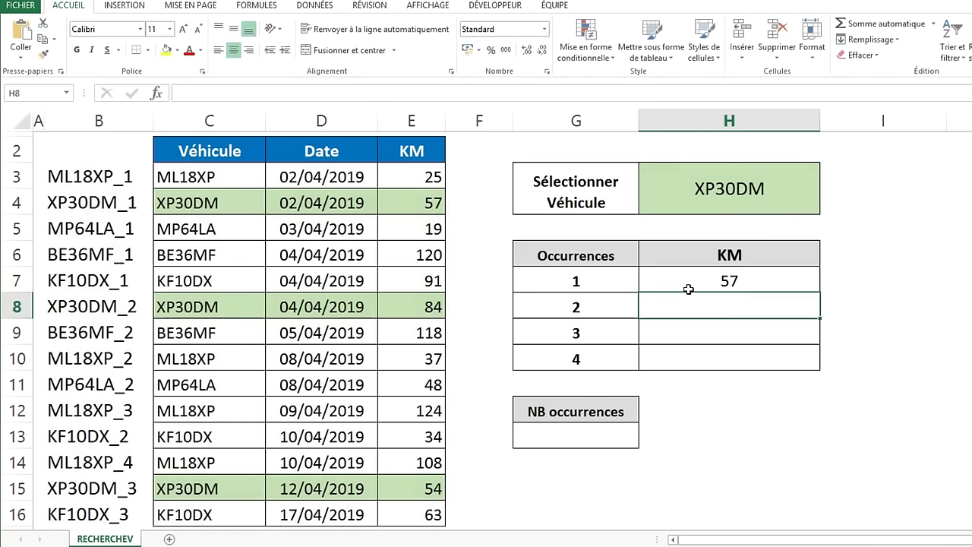
Step: Fill the H7 lookup down to H10, giving 57, 84, 54 and #N/A
click(688, 289)
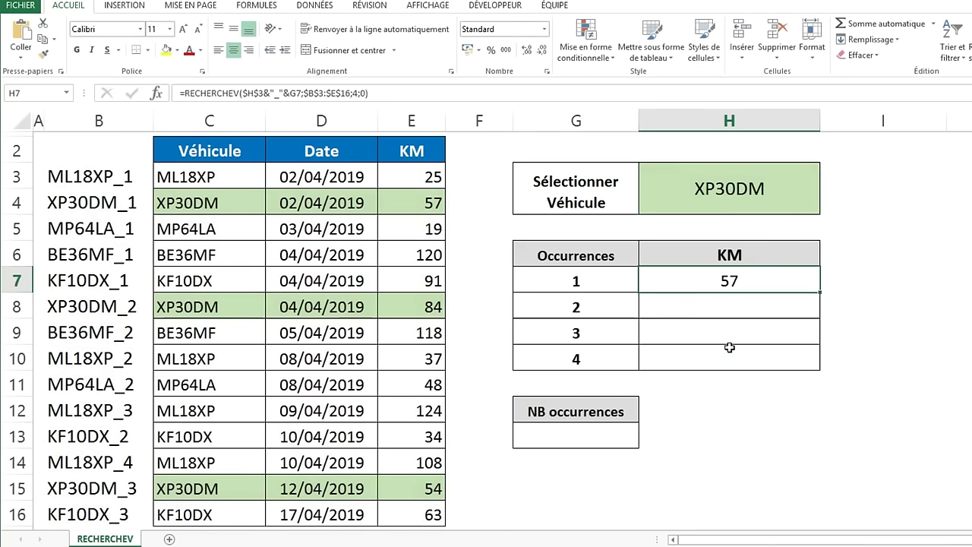
double_click(824, 298)
click(702, 432)
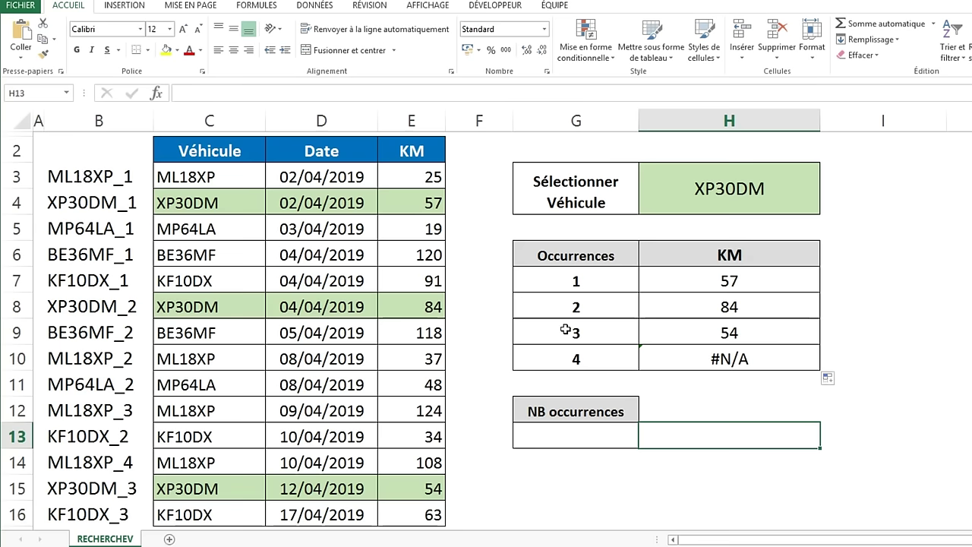
Step: Check the copied formulas in H9 and H10, then reselect H7
click(728, 283)
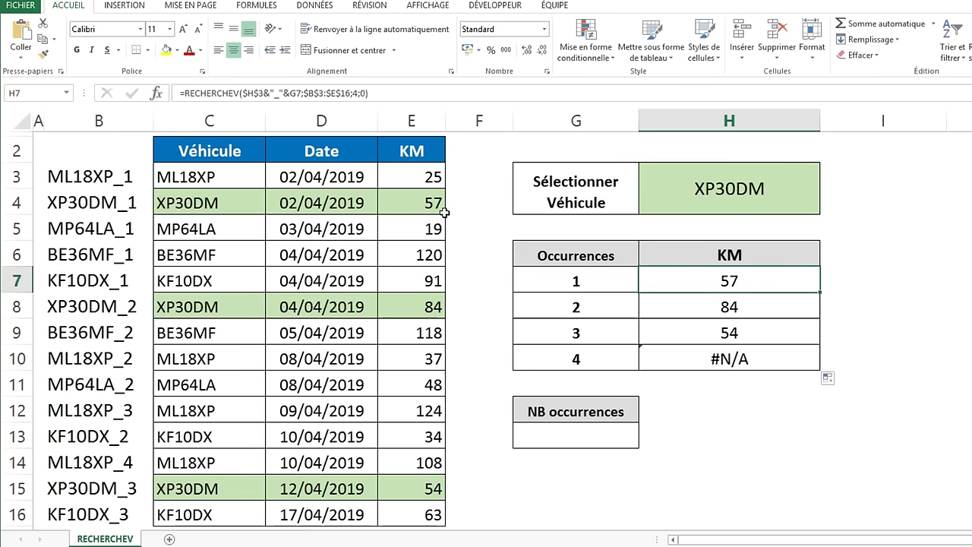
key(Down)
key(Down)
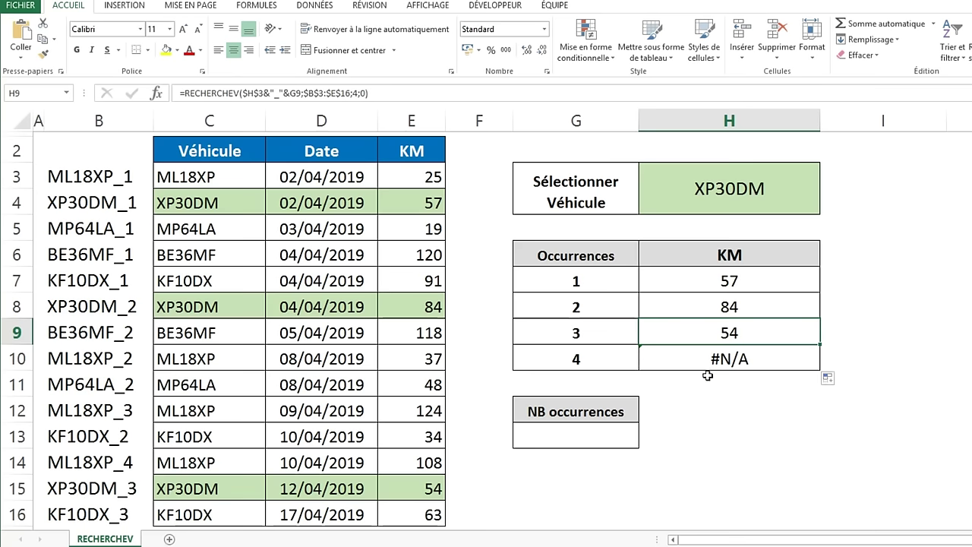
click(746, 359)
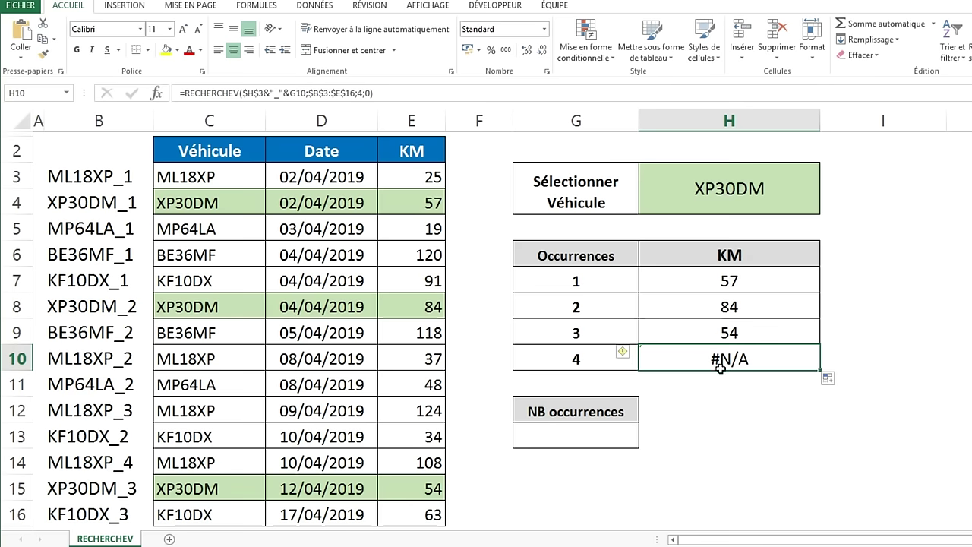
click(699, 283)
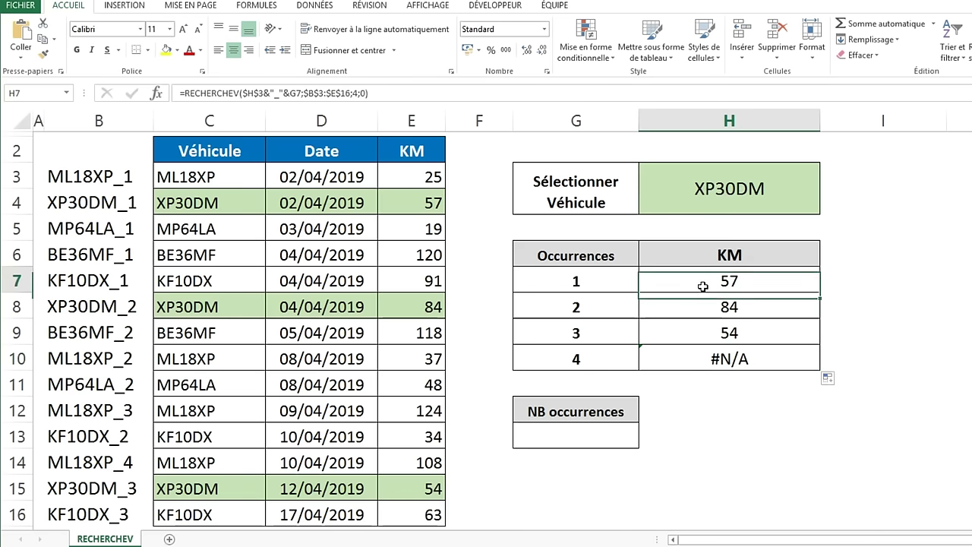
Step: Wrap H7's RECHERCHEV lookup in SIERREUR(...;"") so a missing match shows blank
click(182, 92)
text(S)
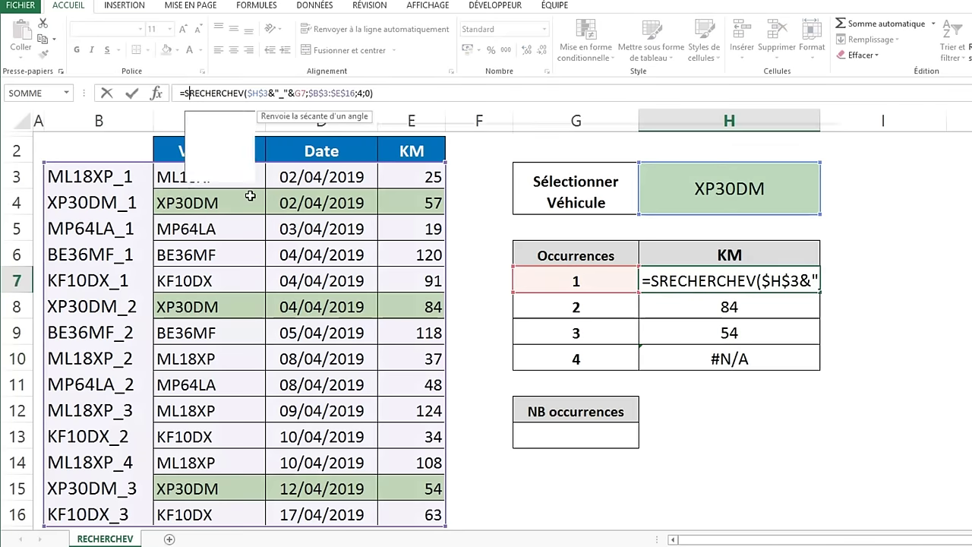
text(I)
double_click(235, 141)
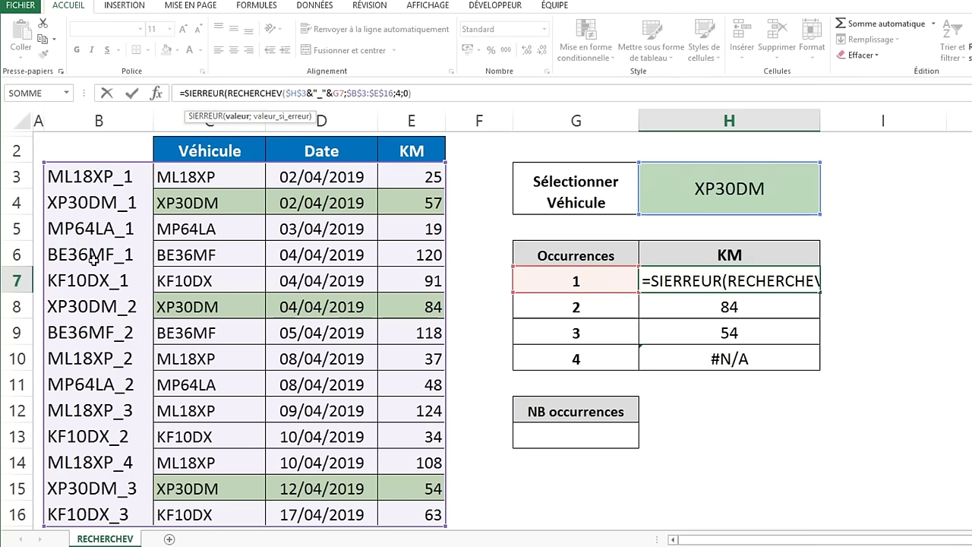
text(;)
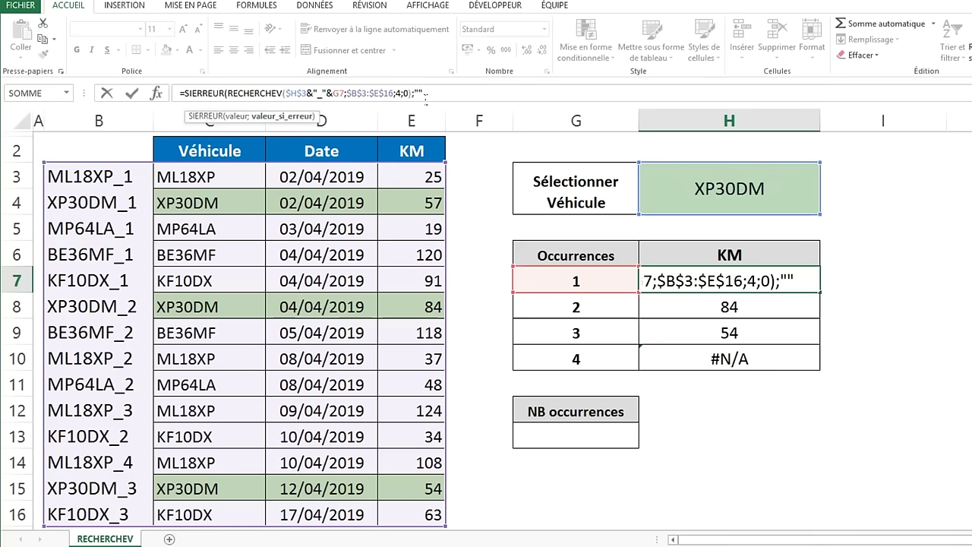
key(Return)
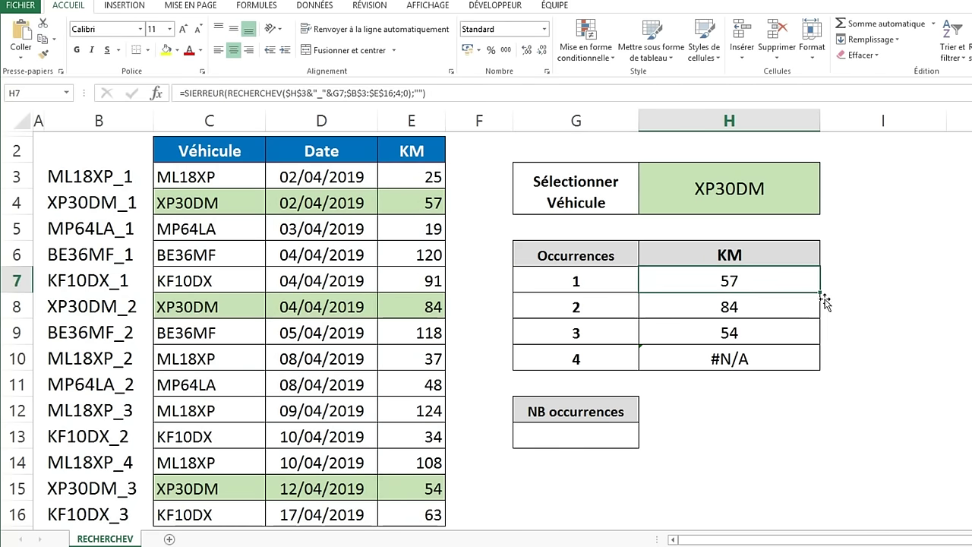
Step: Fill the SIERREUR lookup formula down through H10 so occurrence 4 shows blank
drag(825, 302, 701, 373)
click(718, 367)
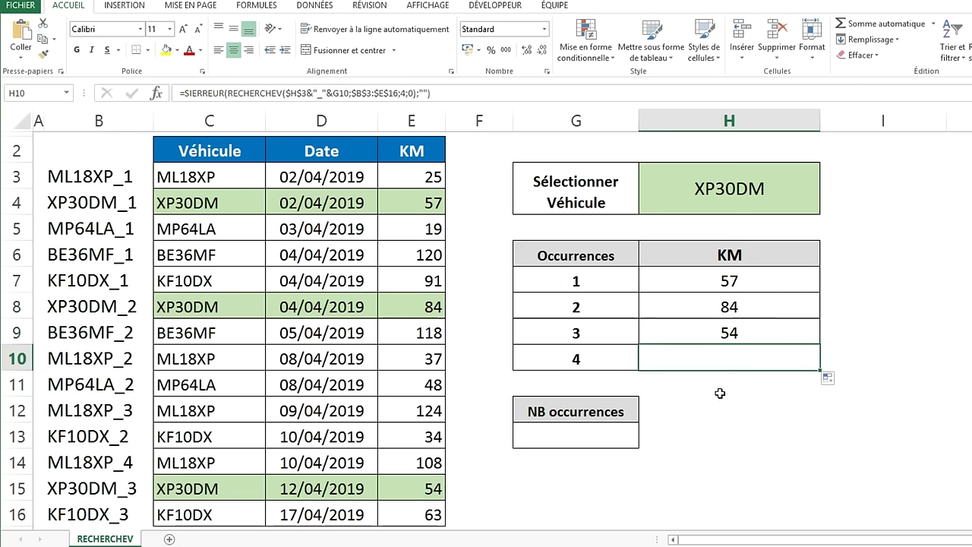
click(606, 436)
Step: Enter =NB.SI(C3:C16;H3) in G13, showing 3 occurrences of XP30DM
text(=)
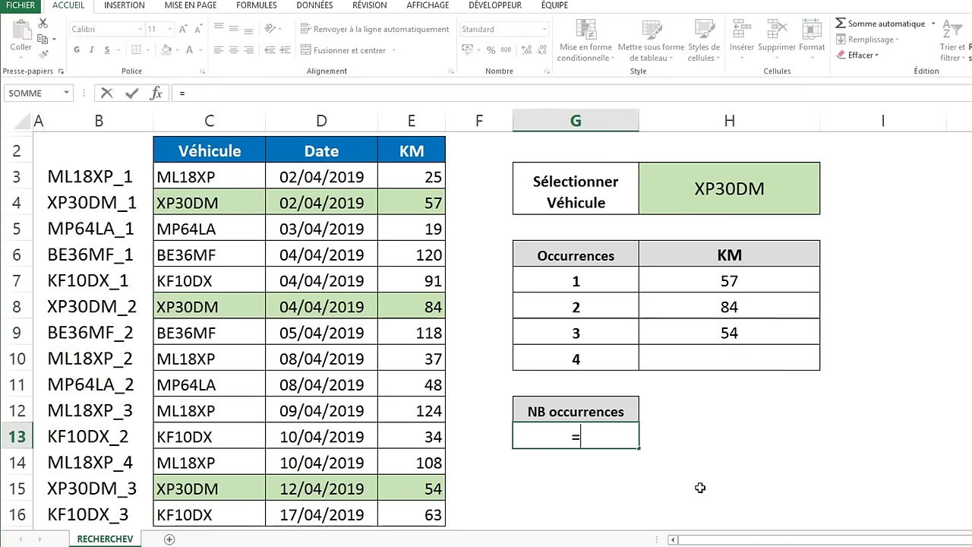
text(NB.SI)
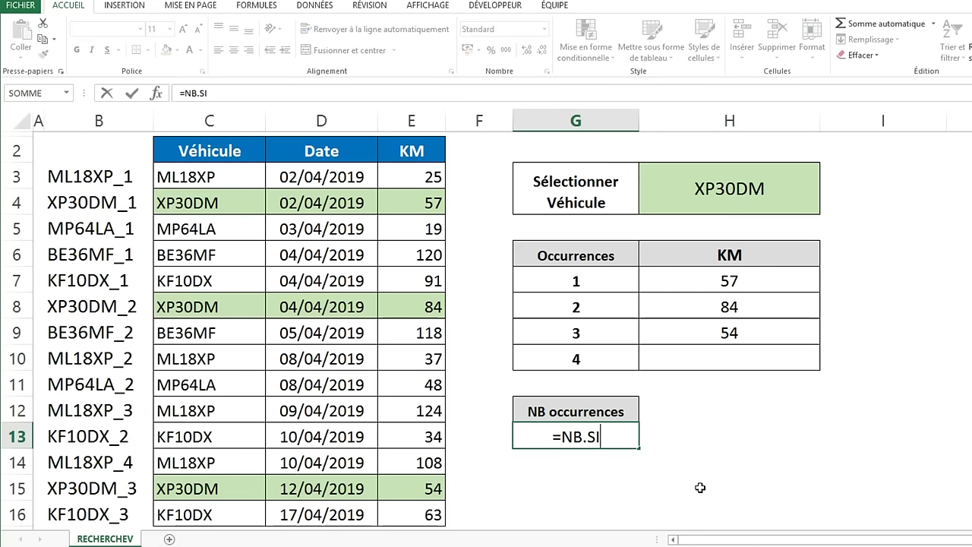
text(()
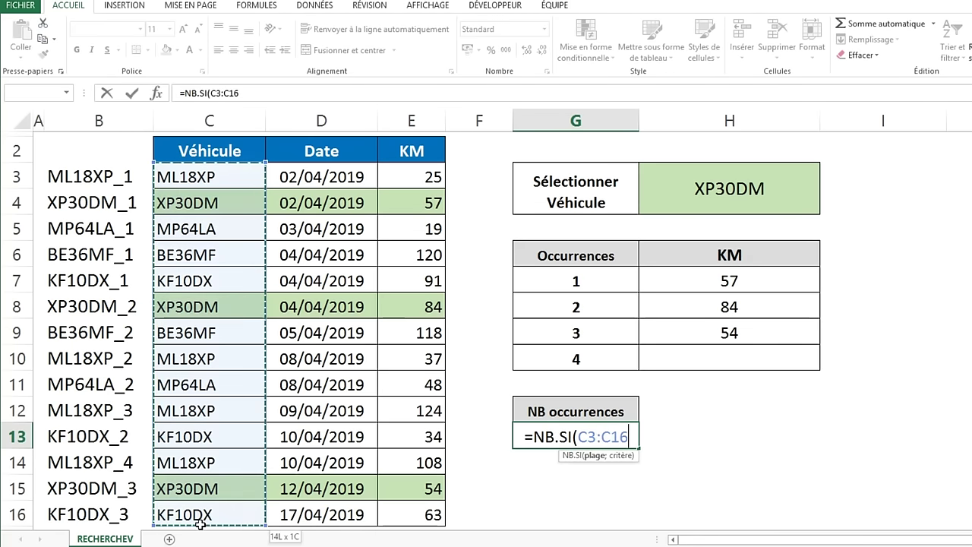
drag(203, 177, 205, 514)
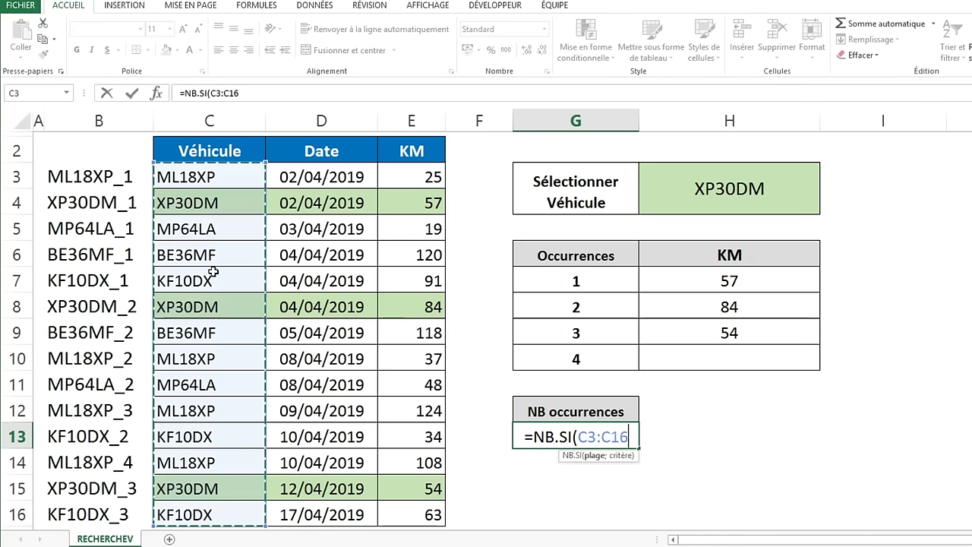
text(;)
click(714, 202)
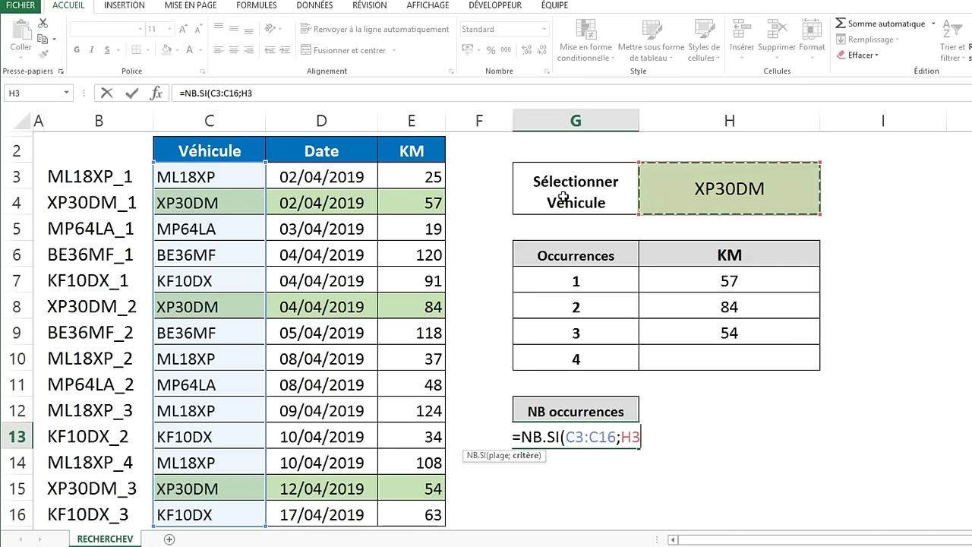
text())
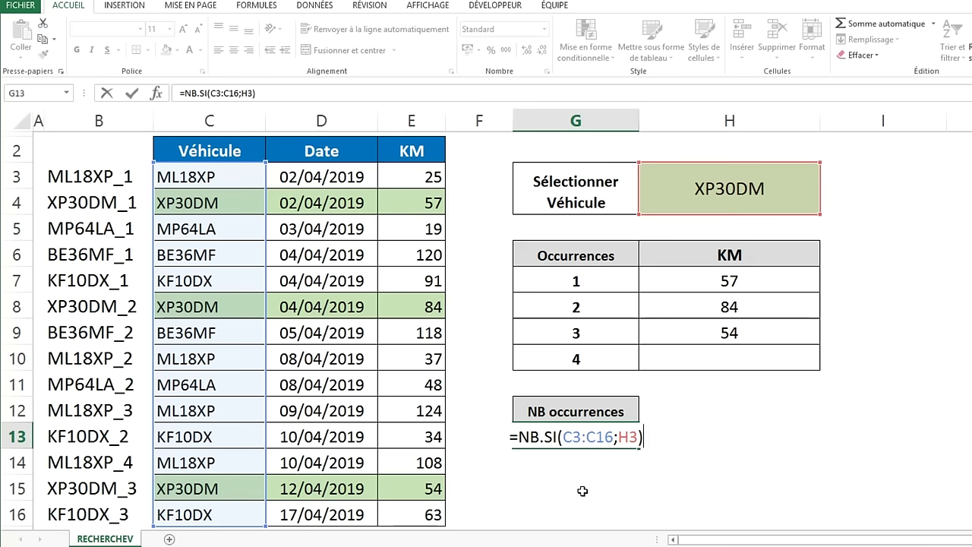
key(Return)
click(577, 439)
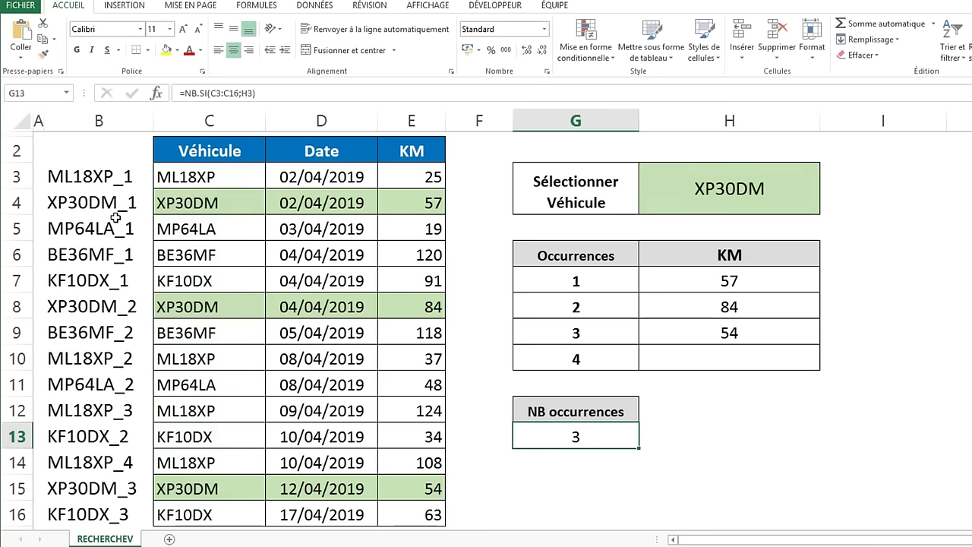
Step: Switch H3's vehicle to MP64LA, then KF10DX, and finally ML18XP
click(734, 188)
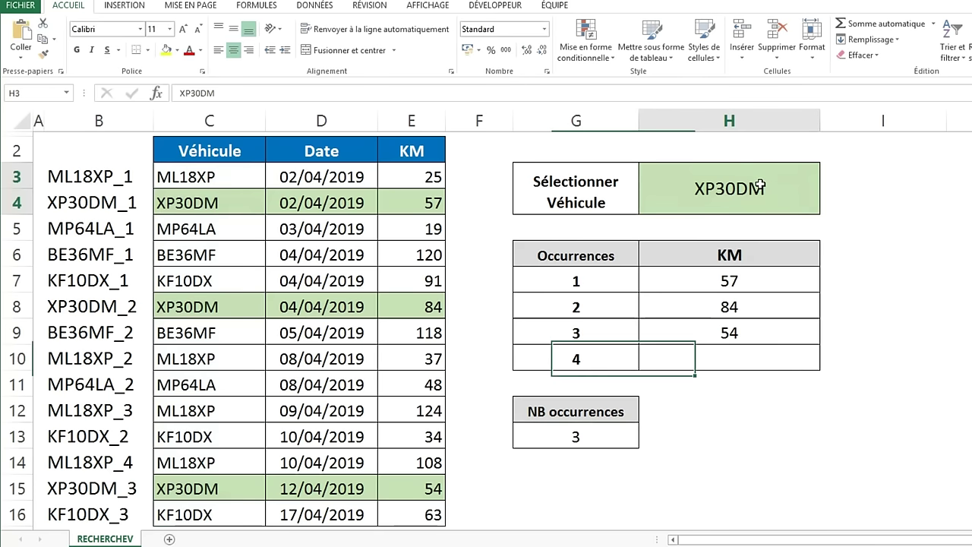
click(825, 183)
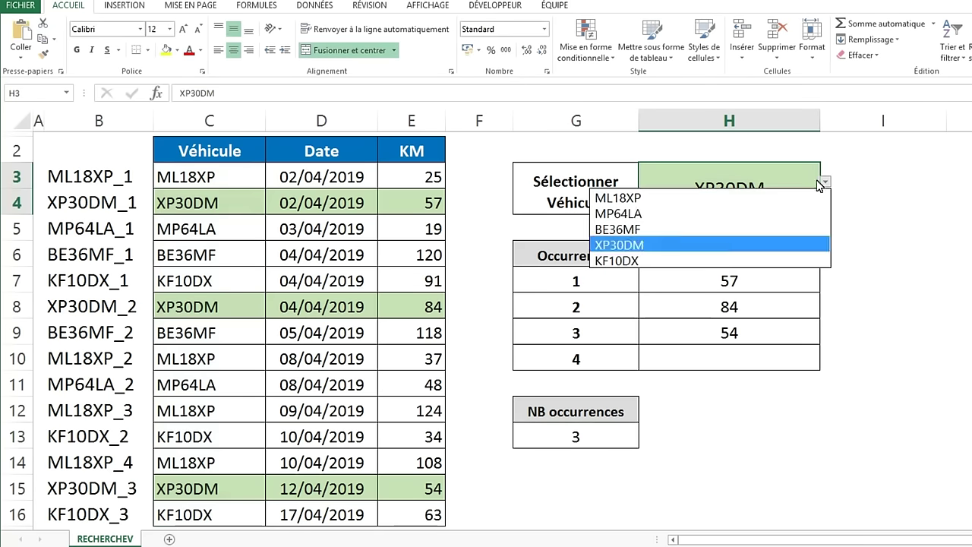
click(642, 215)
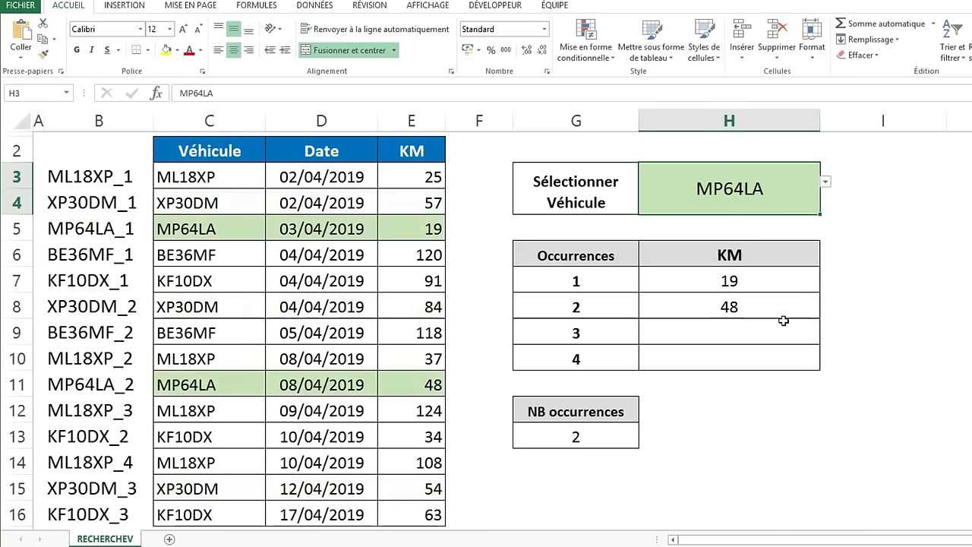
click(827, 186)
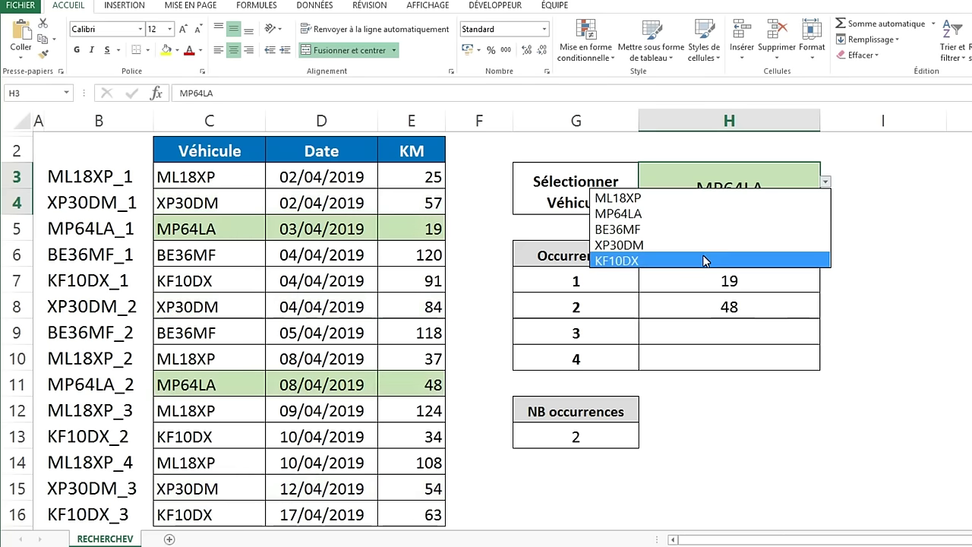
click(619, 260)
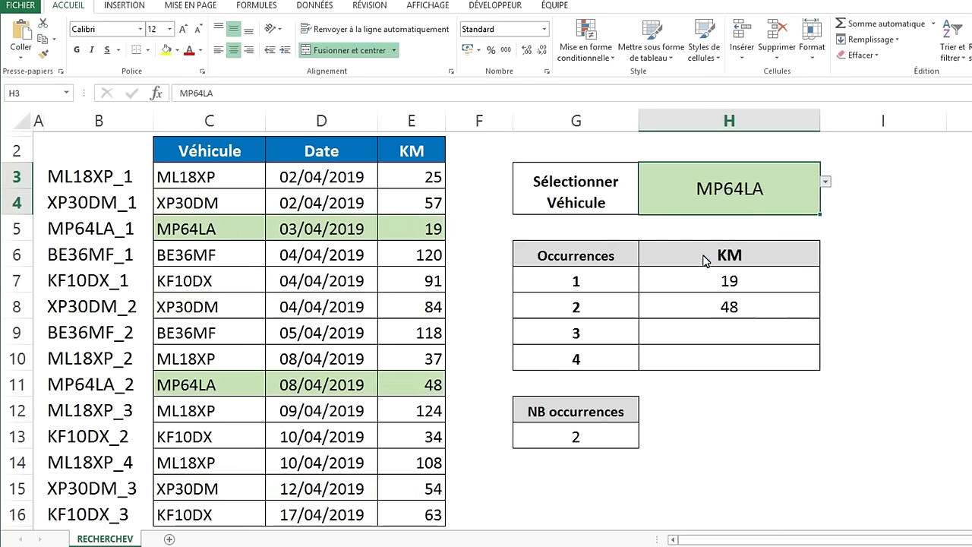
click(827, 185)
click(661, 196)
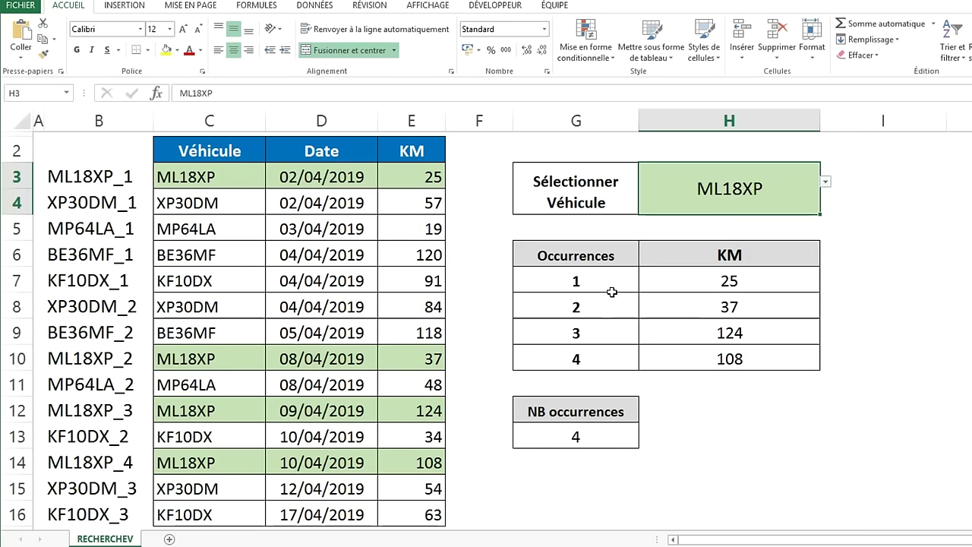
Step: Copy ML18XP from C3 over BE36MF in C6, raising the occurrence count to 5
click(190, 178)
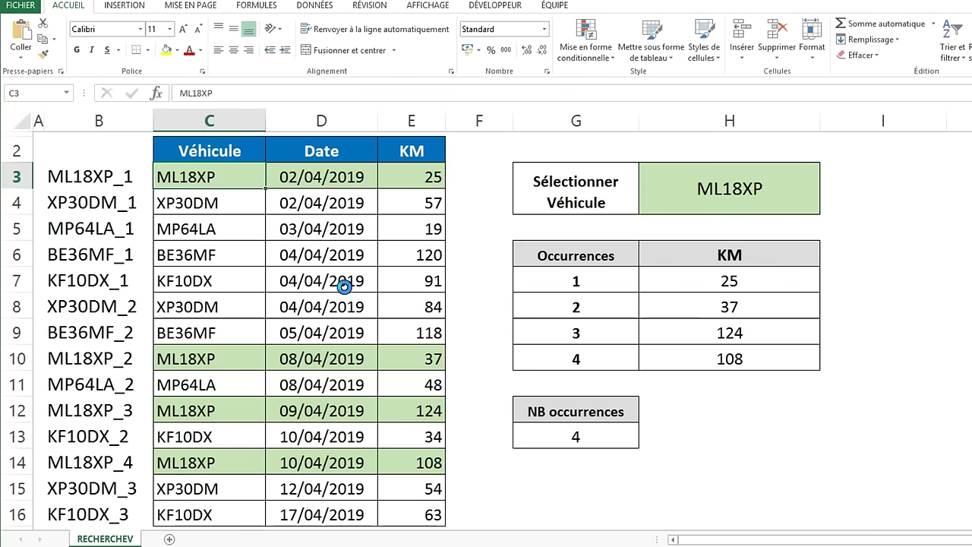
key(ctrl+c)
click(212, 255)
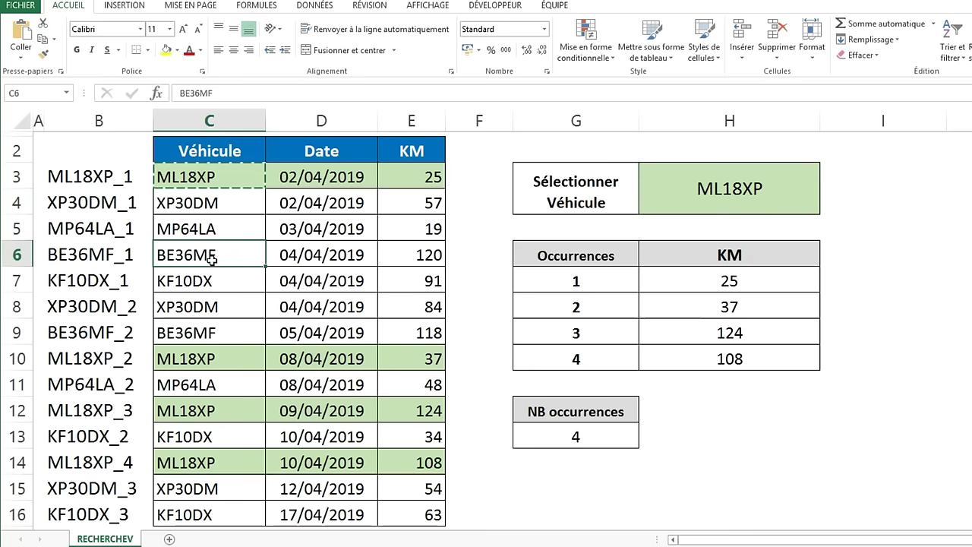
key(ctrl+v)
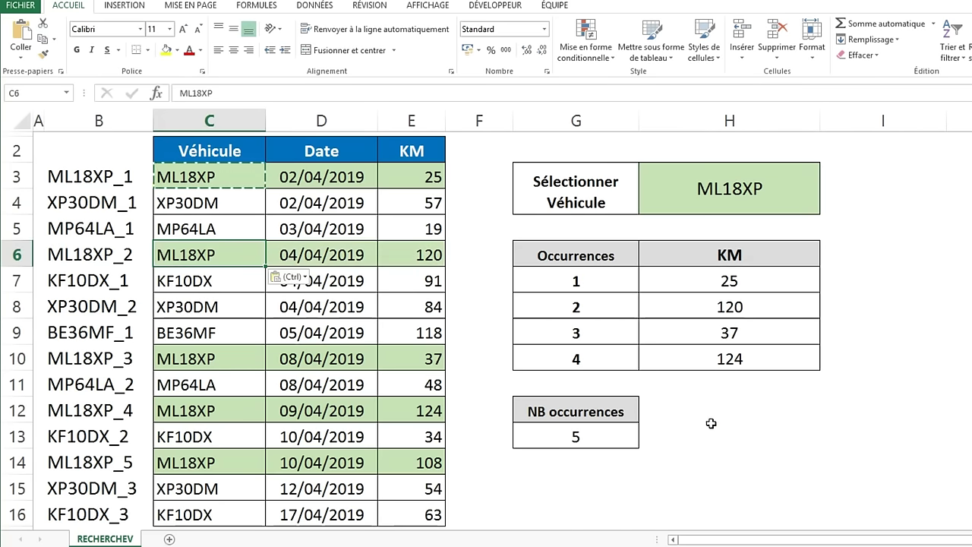
click(735, 391)
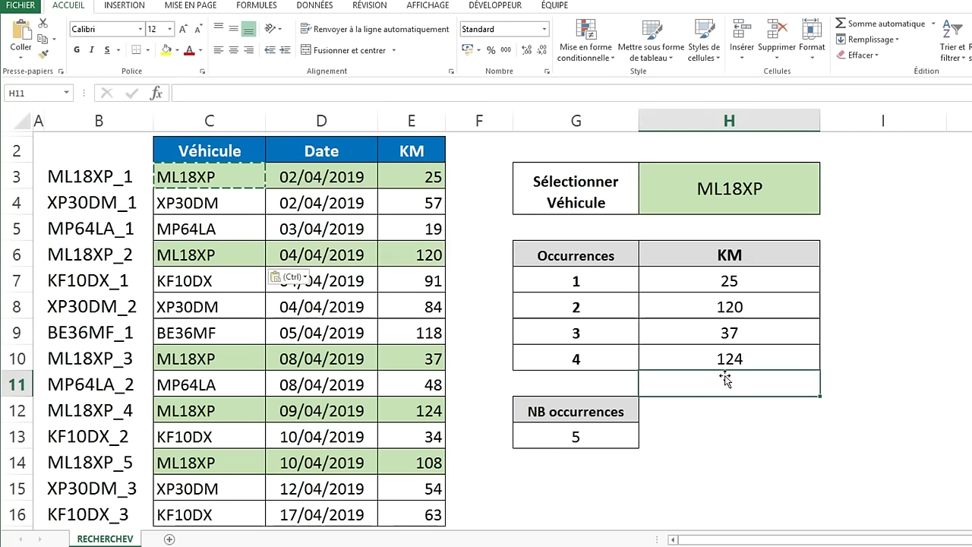
click(616, 437)
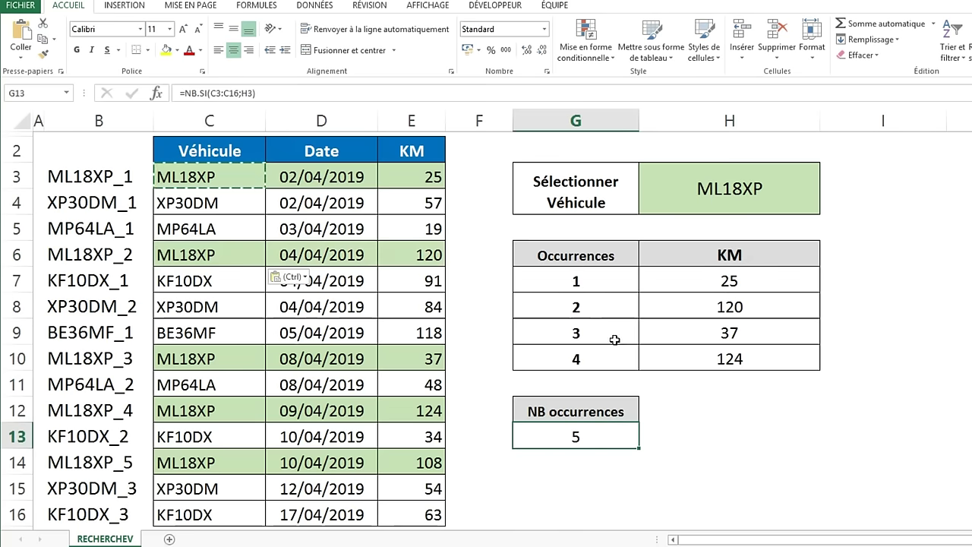
Step: Hide helper column B with Masquer, leaving the Véhicule, Date and KM table visible
click(593, 435)
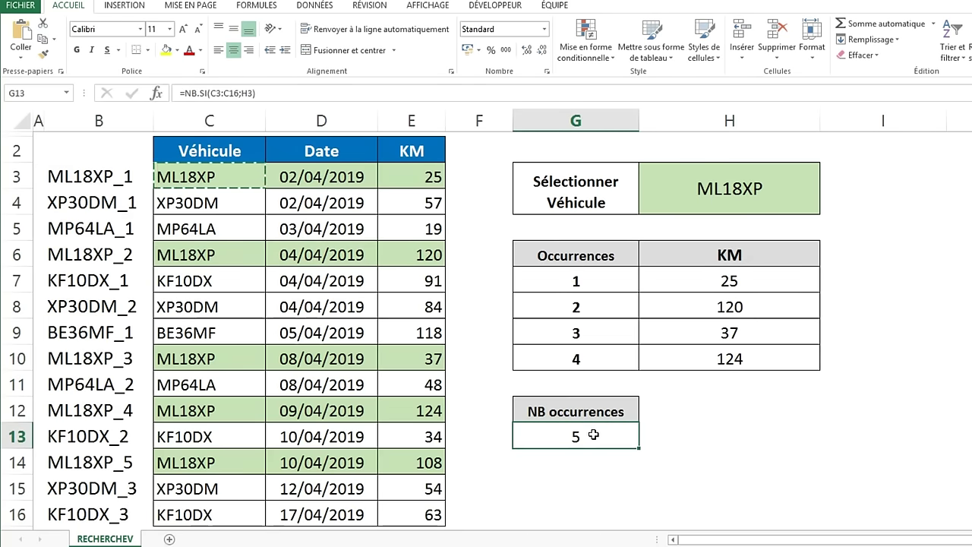
click(98, 123)
right_click(83, 129)
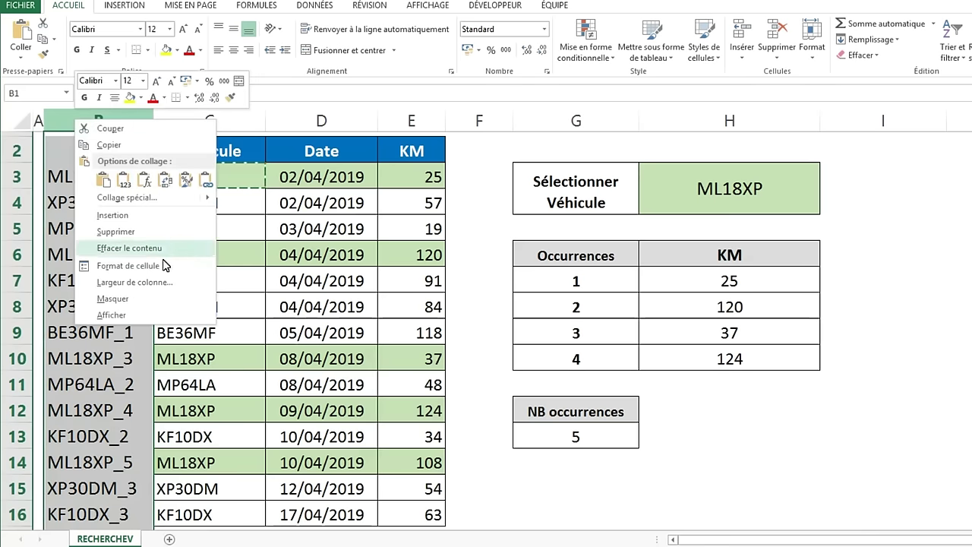
click(112, 298)
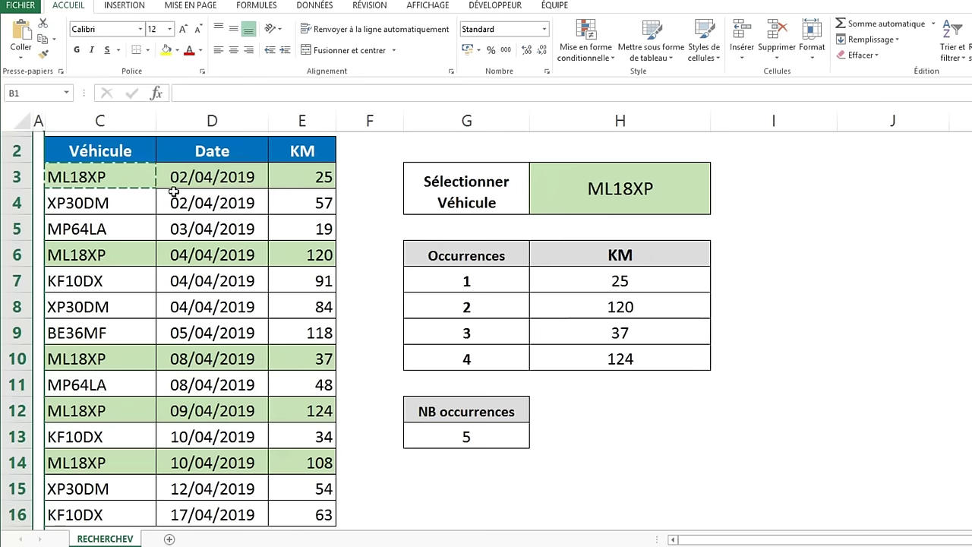
click(82, 178)
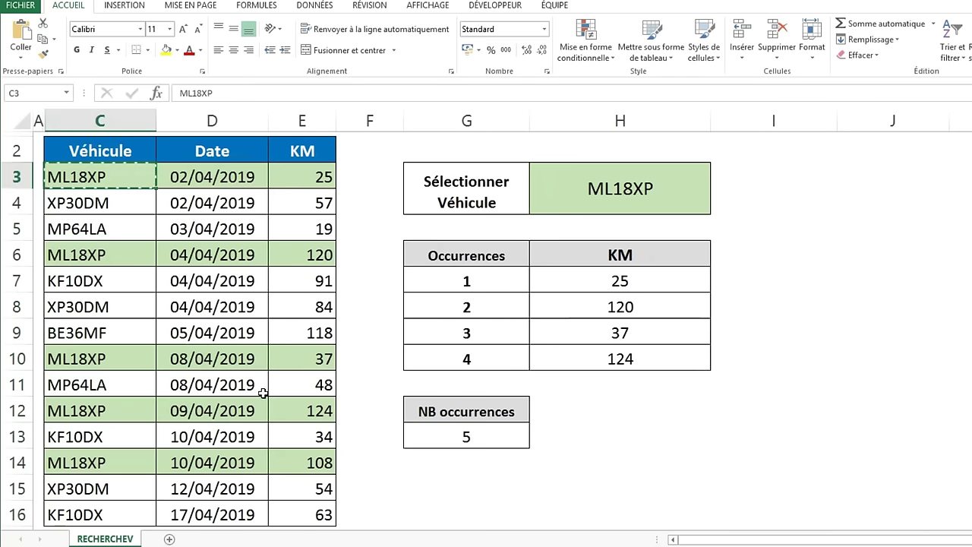
click(517, 439)
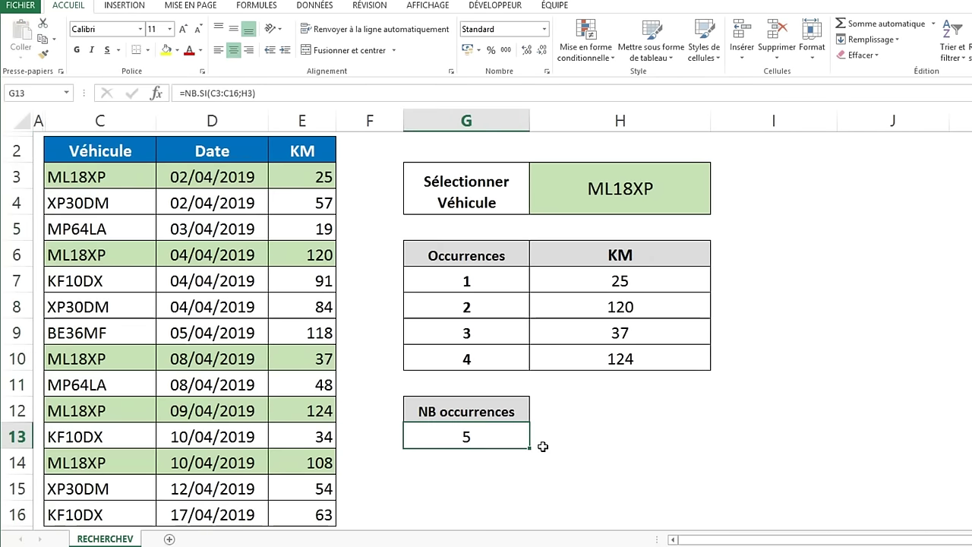